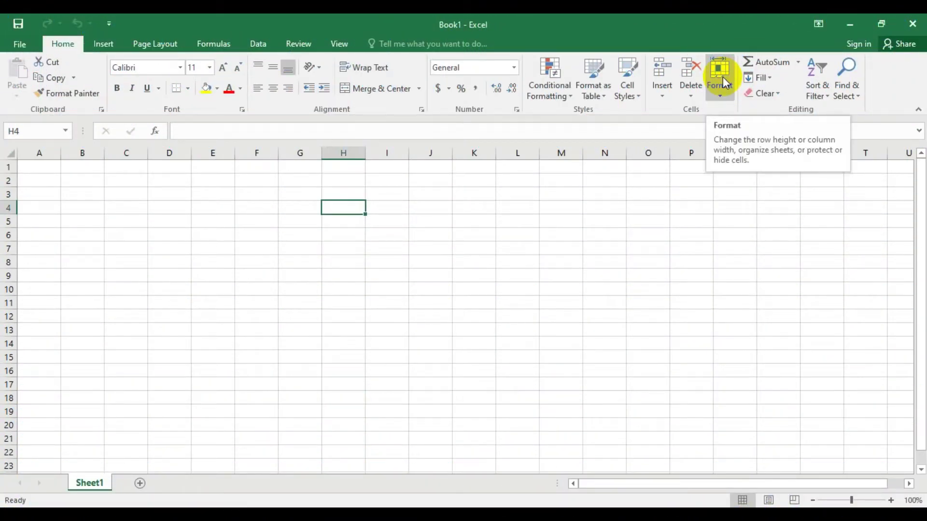
- After trying AutoFit, set rows 1–3 of Sheet1 to a row height of 25
click(723, 77)
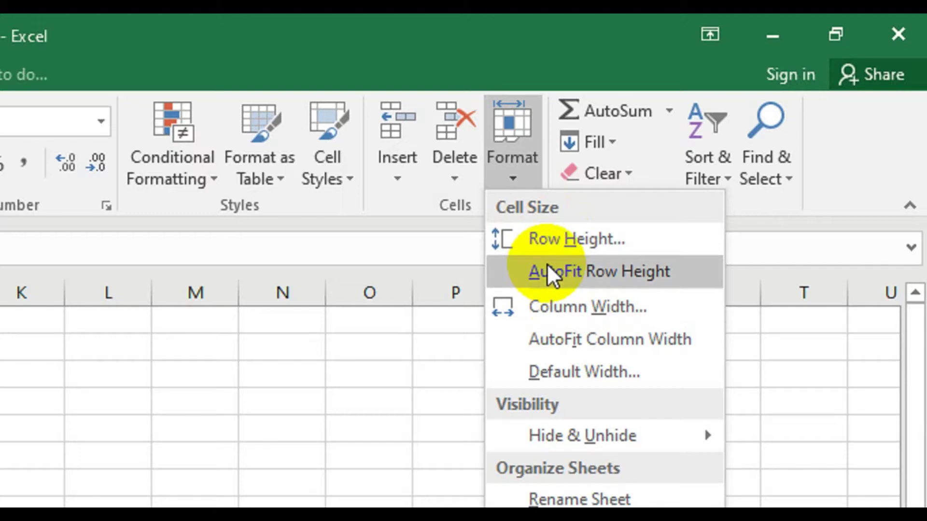
click(551, 272)
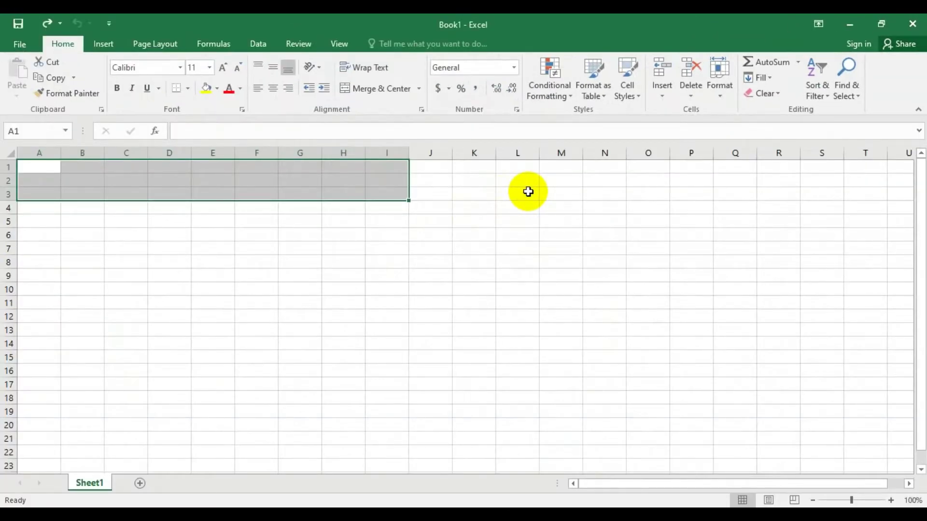
click(716, 73)
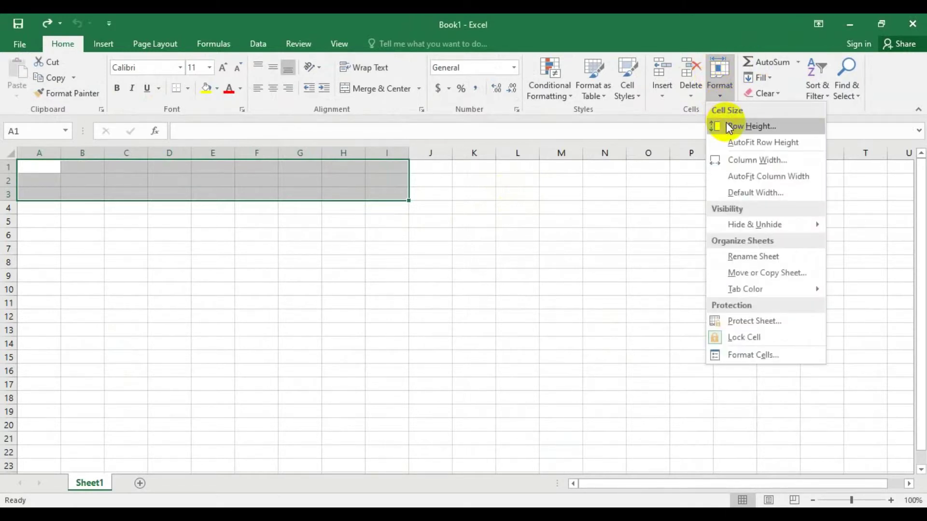
click(729, 128)
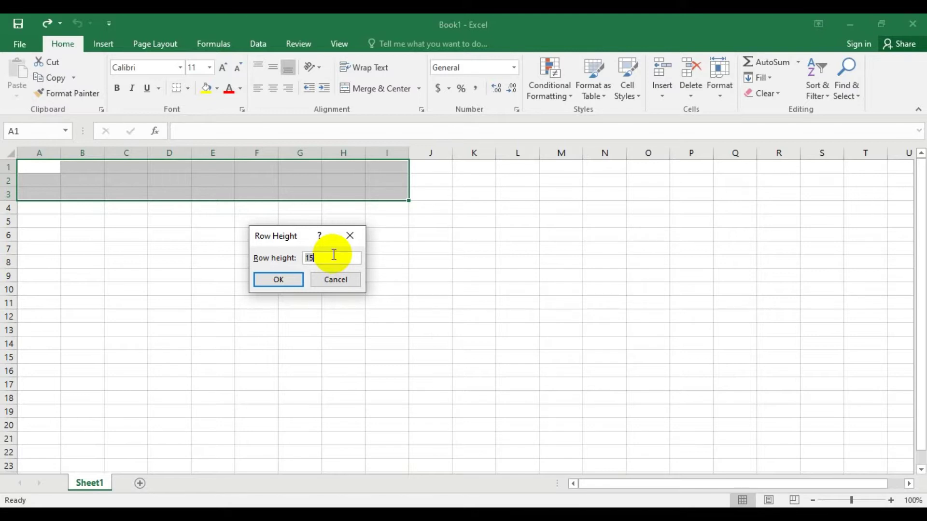
text(2)
text(5)
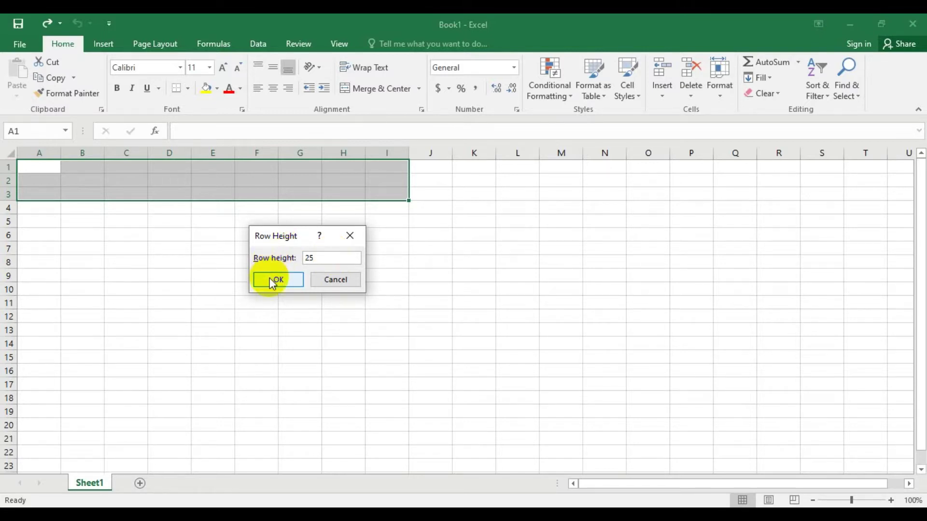
click(275, 278)
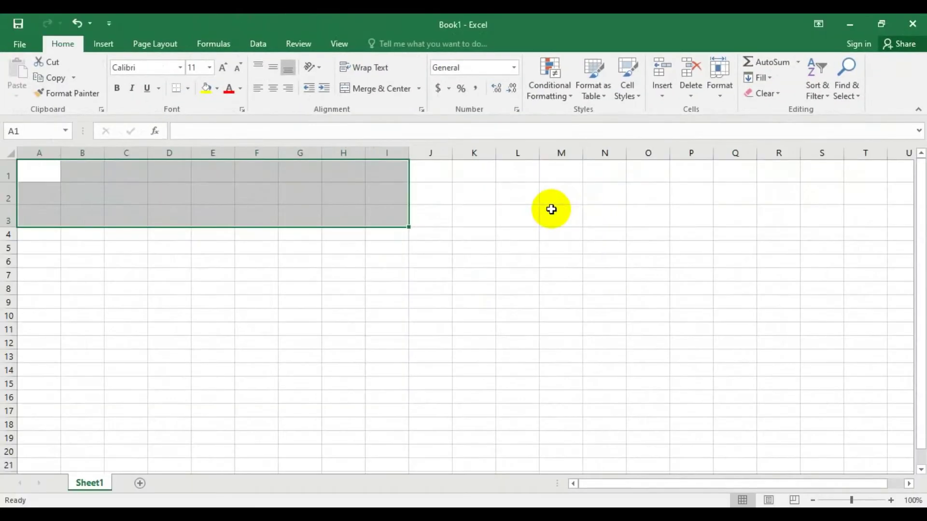
- AutoFit rows 1–3 back to automatic height and set the selected columns' width to 23
click(710, 80)
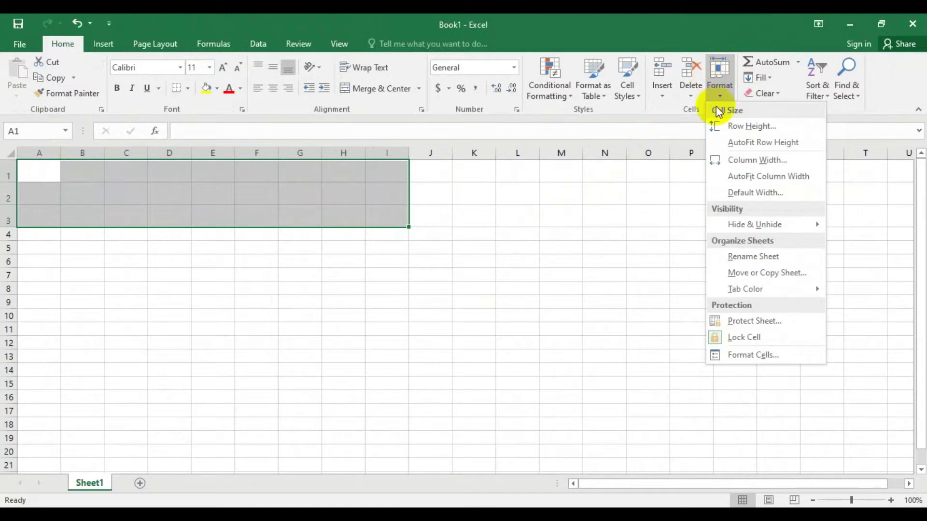
click(730, 140)
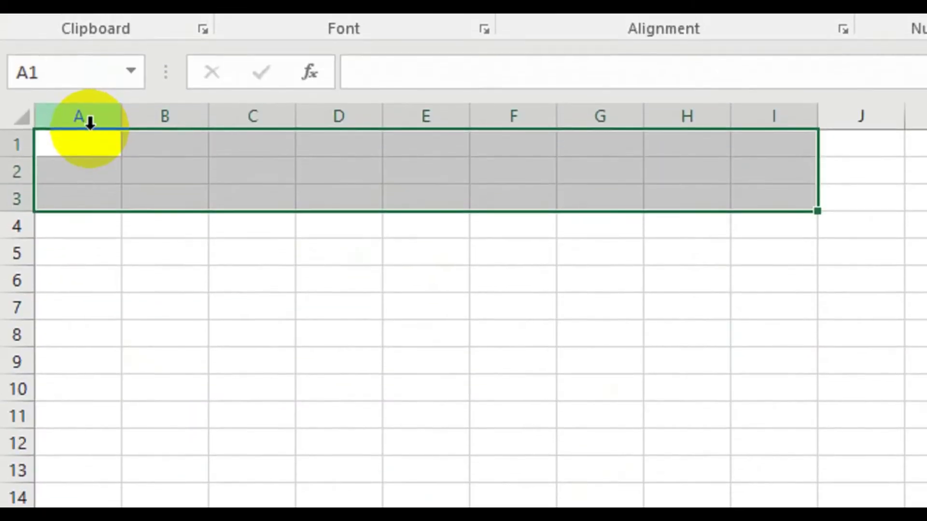
click(731, 138)
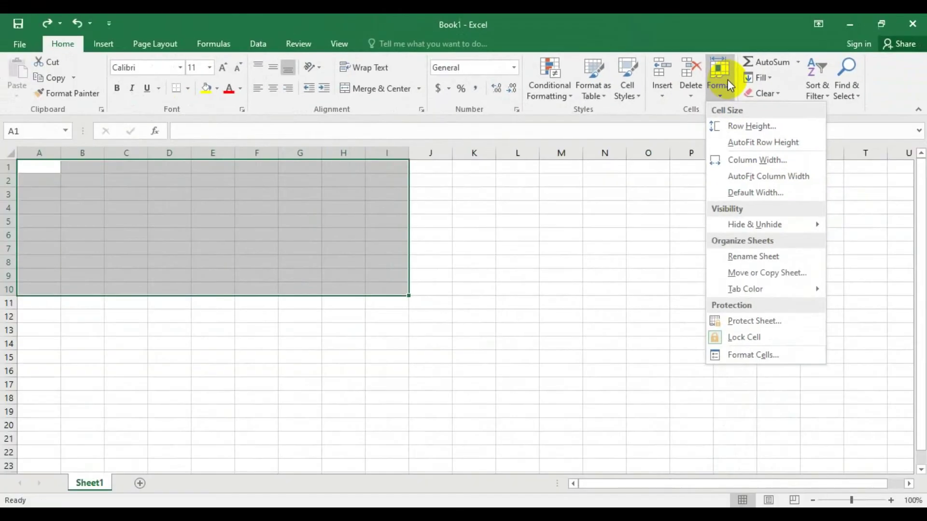
click(776, 163)
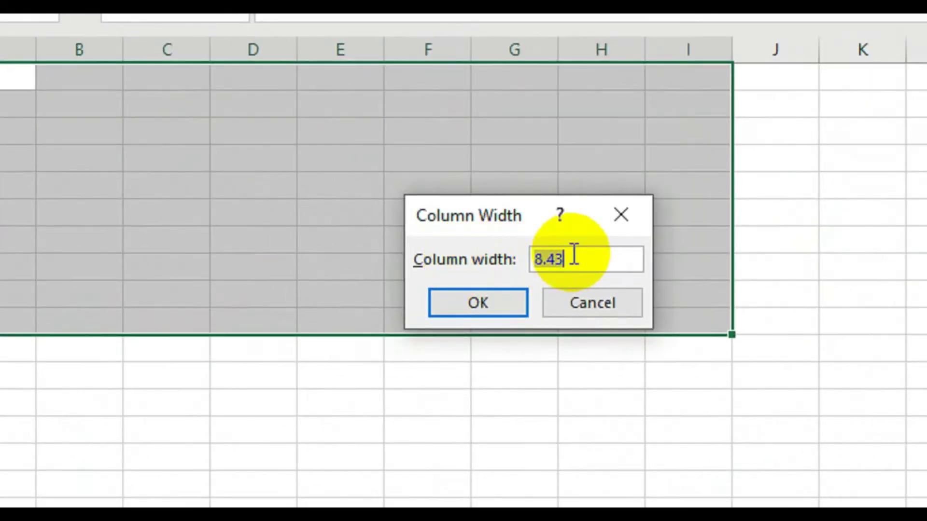
text(2)
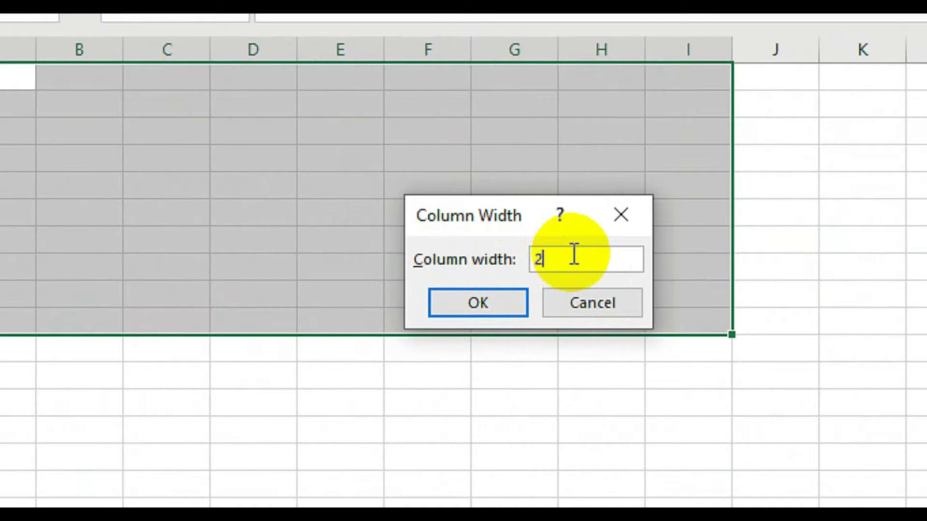
text(3)
key(Return)
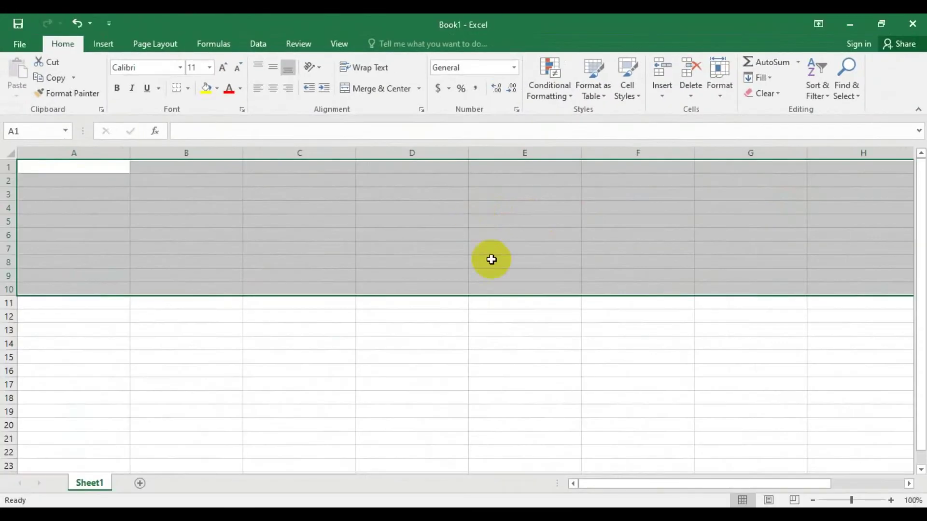
click(719, 80)
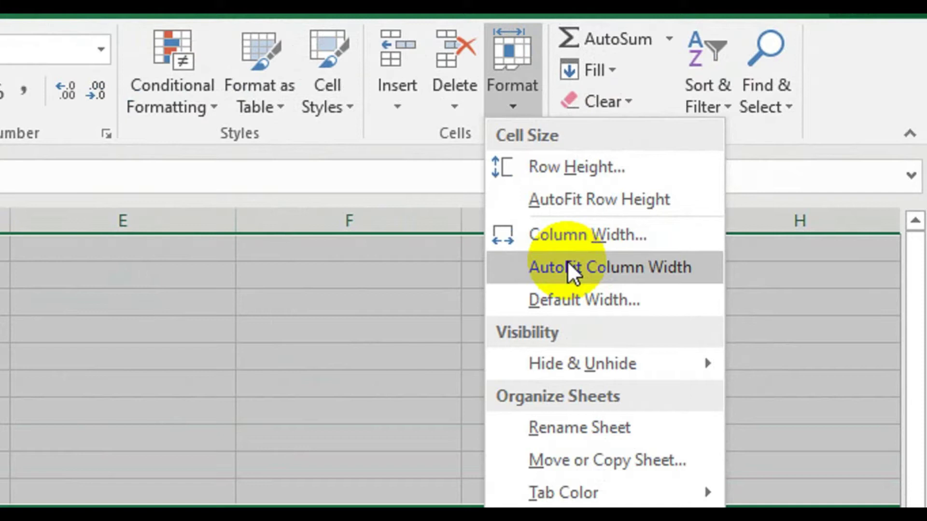
- Reset columns A–I to the Standard Width of 8.43
click(567, 297)
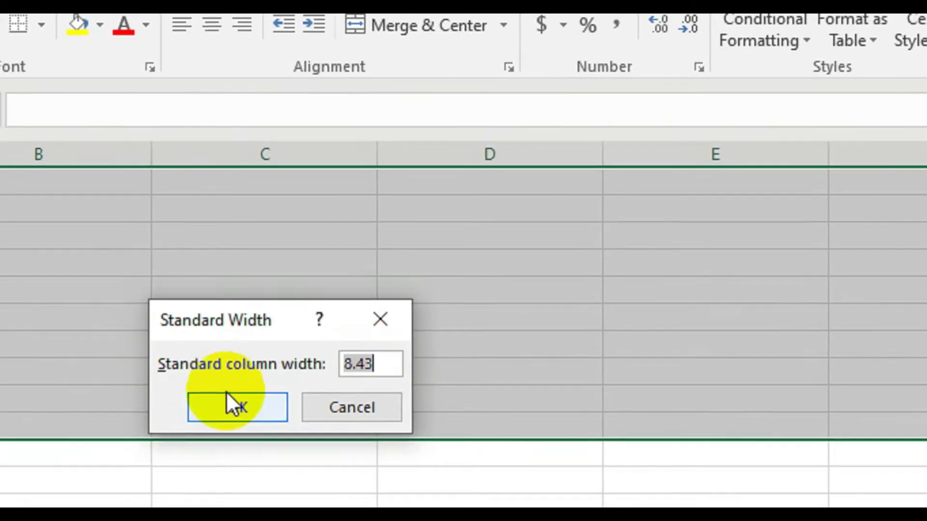
click(205, 410)
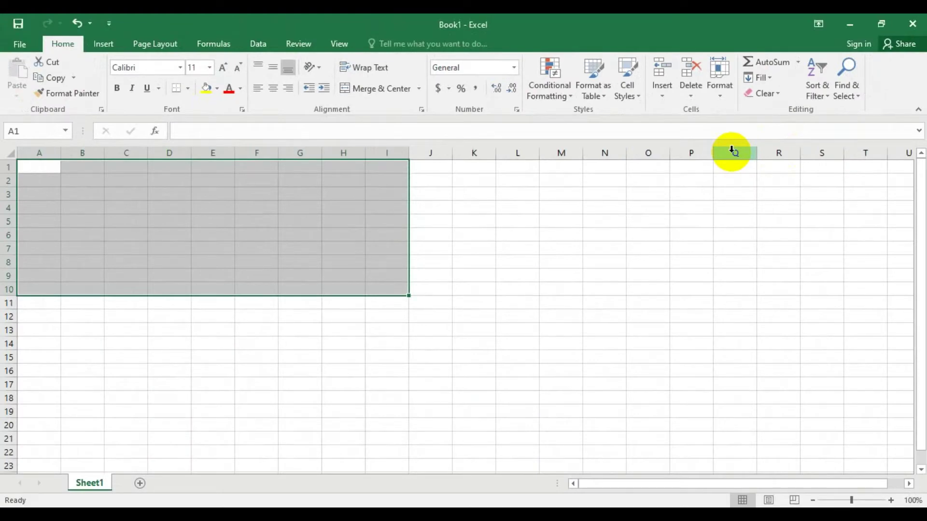
- Select the cells along row 2 and hide row 2
click(719, 84)
mouse_move(582, 262)
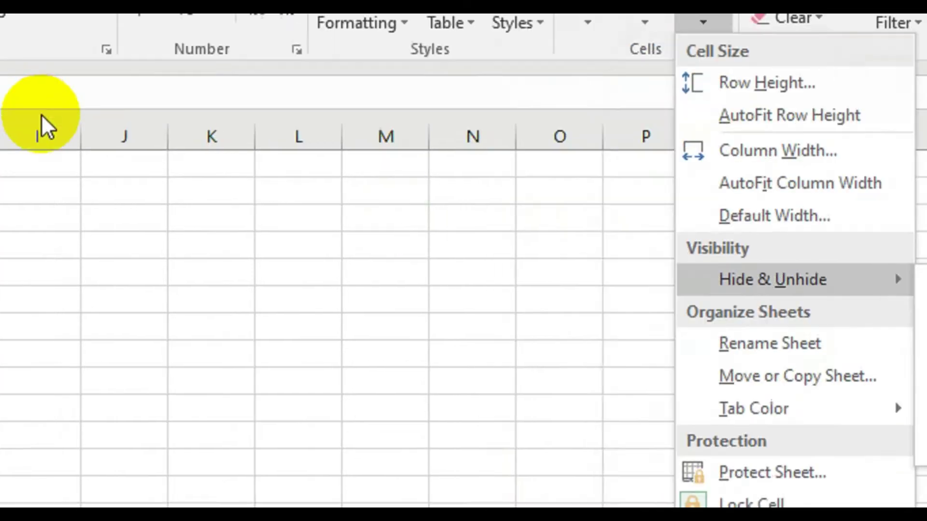
click(41, 208)
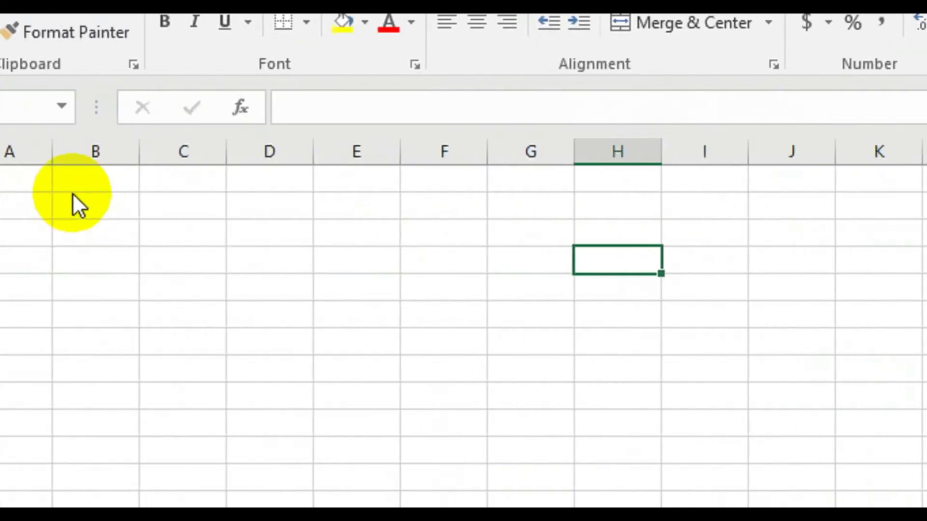
click(51, 212)
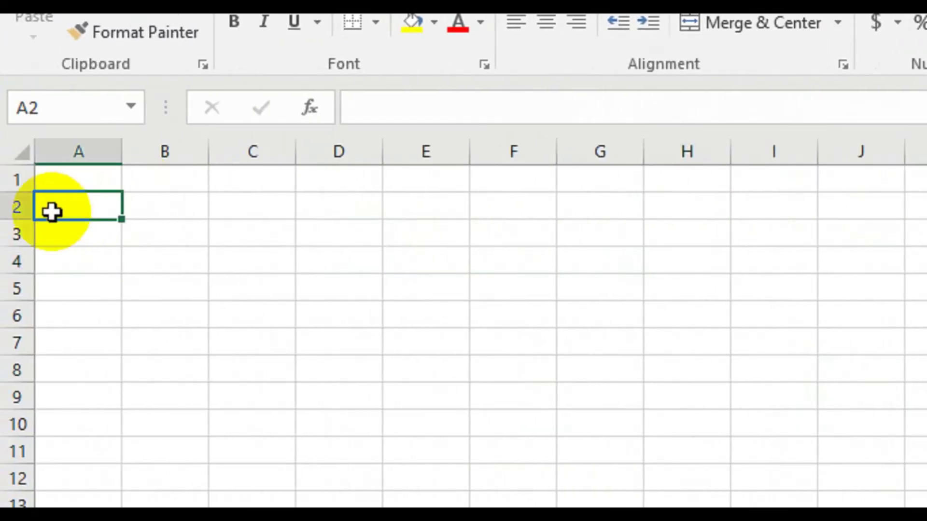
mouse_move(51, 211)
mouse_down()
mouse_move(436, 198)
mouse_move(623, 230)
mouse_move(652, 197)
mouse_up()
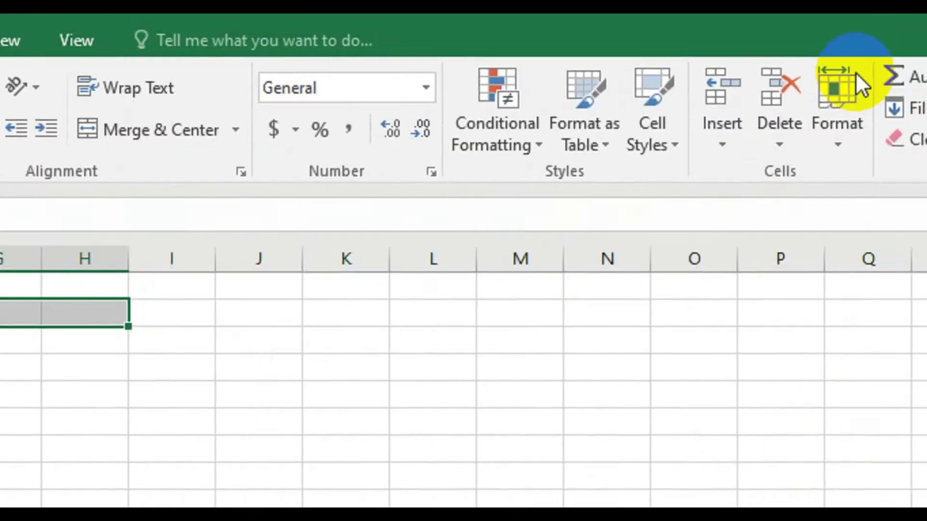
click(855, 73)
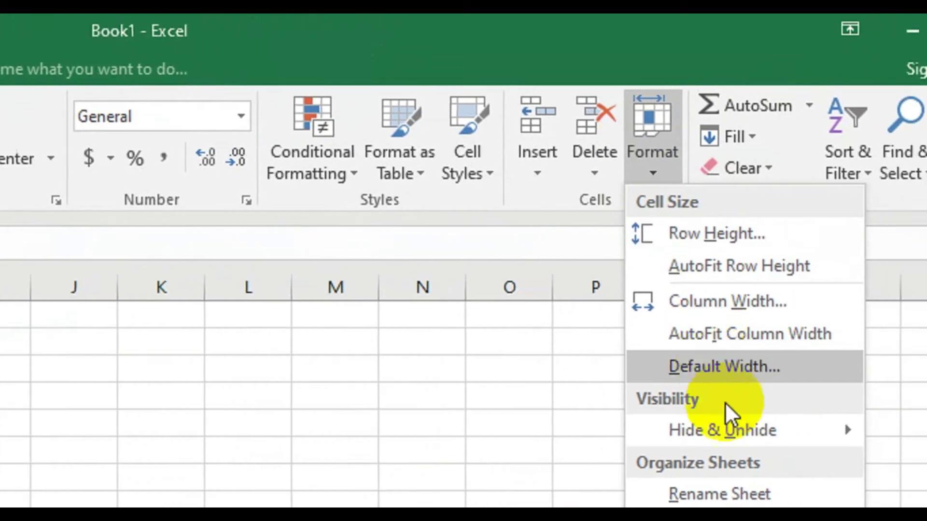
mouse_move(754, 224)
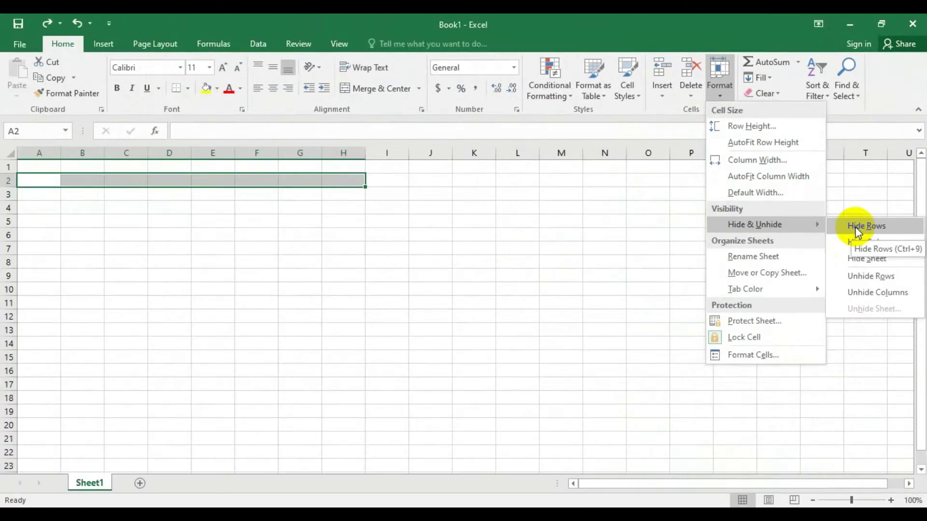
click(855, 226)
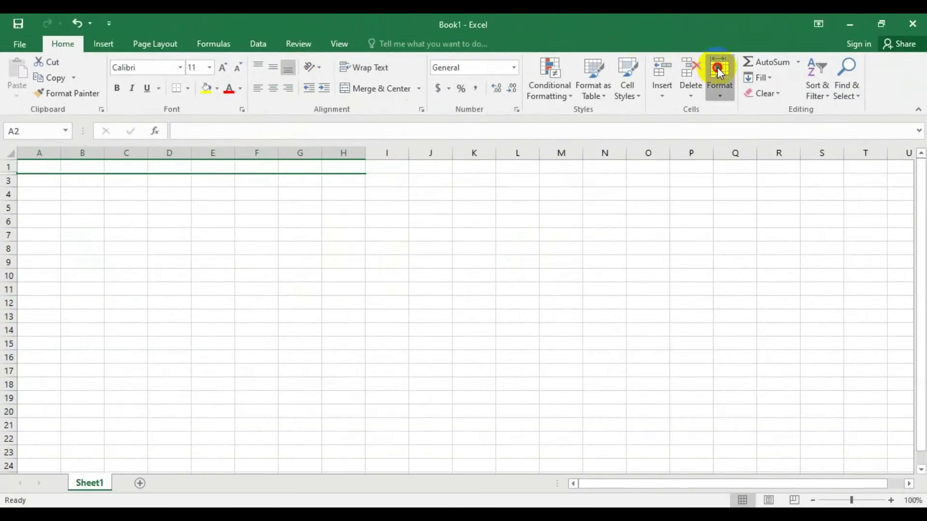
- Unhide row 2 and select cells D1 through D7
click(719, 80)
mouse_move(755, 224)
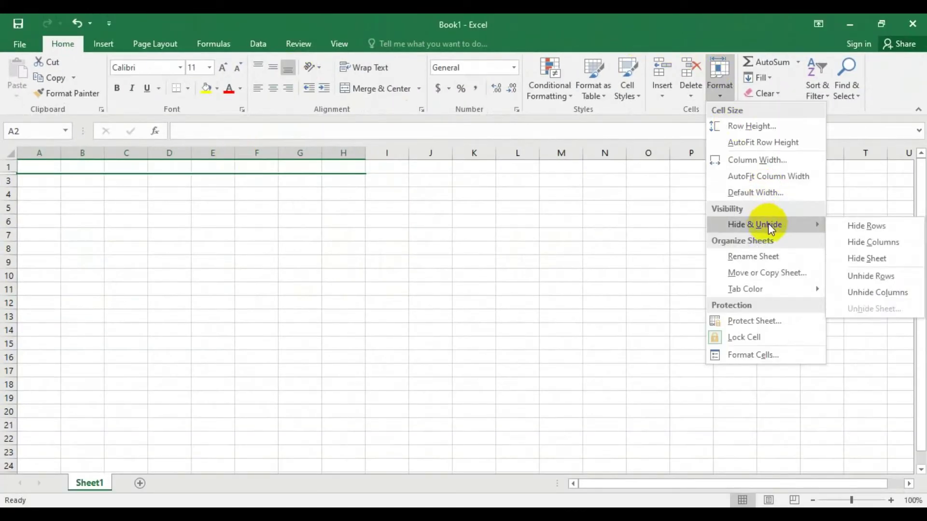
click(884, 282)
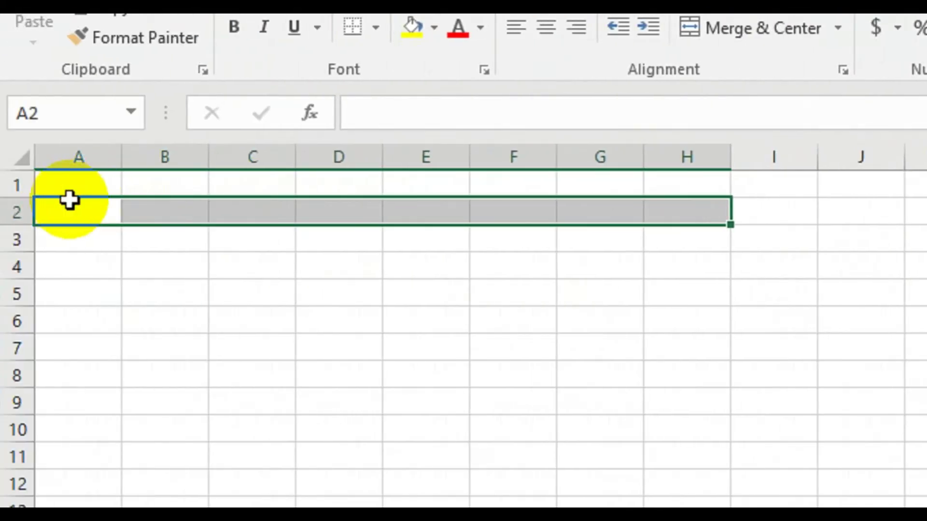
drag(339, 185, 338, 348)
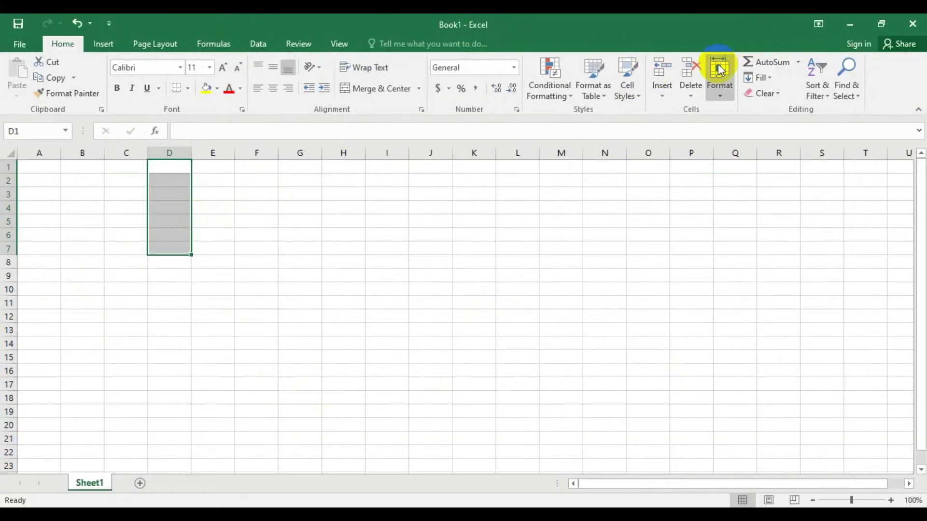
click(718, 69)
mouse_move(755, 224)
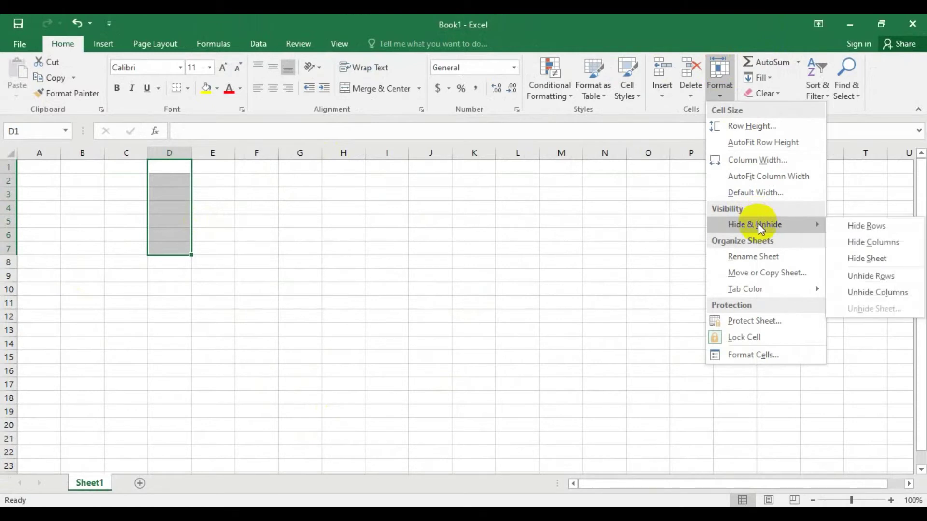
click(882, 246)
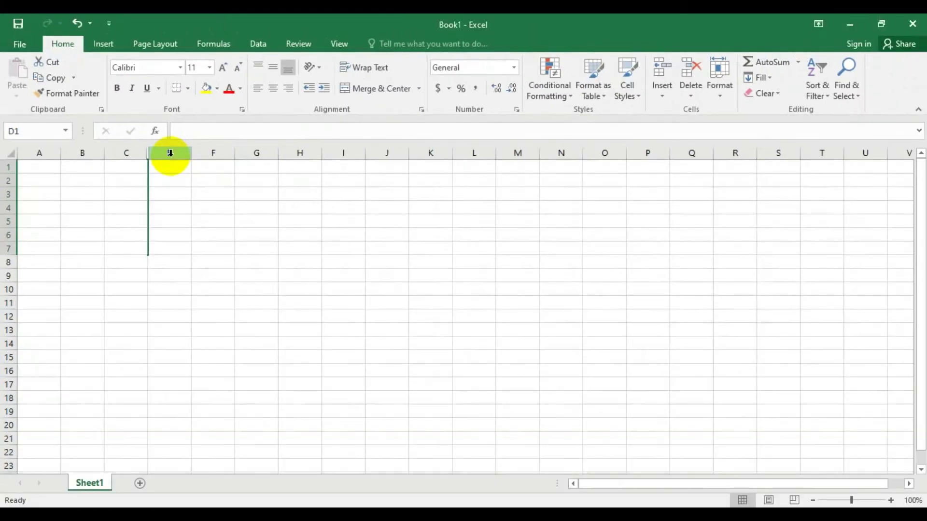
click(719, 80)
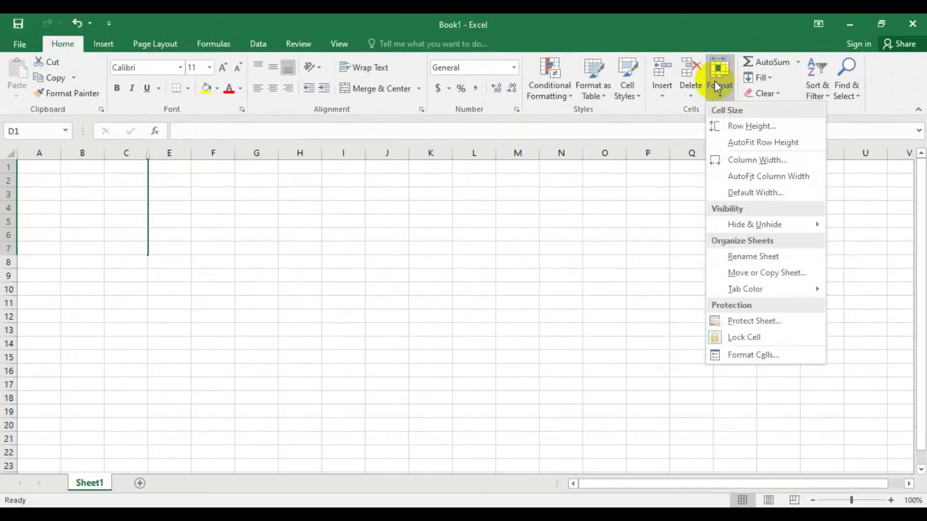
mouse_move(754, 224)
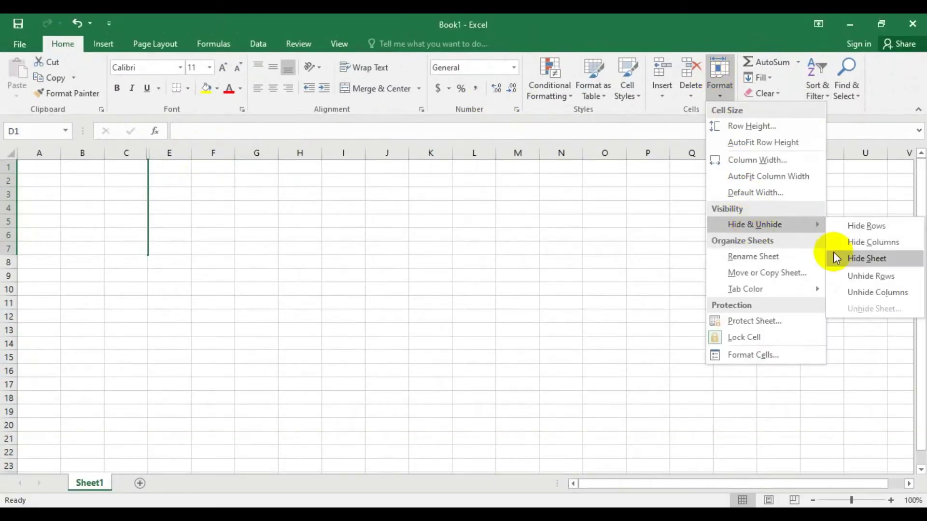
click(859, 291)
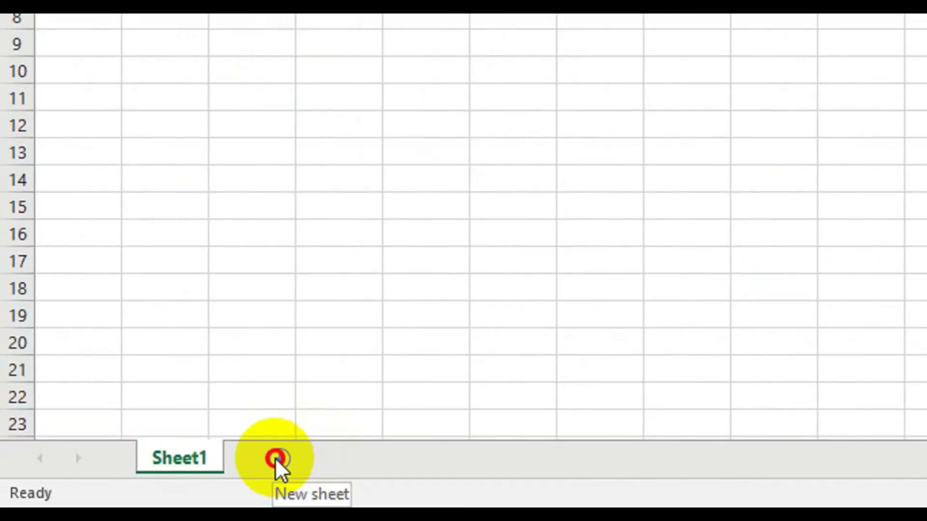
- Insert a new blank Sheet2, then go back to Sheet1 and hide it
click(279, 459)
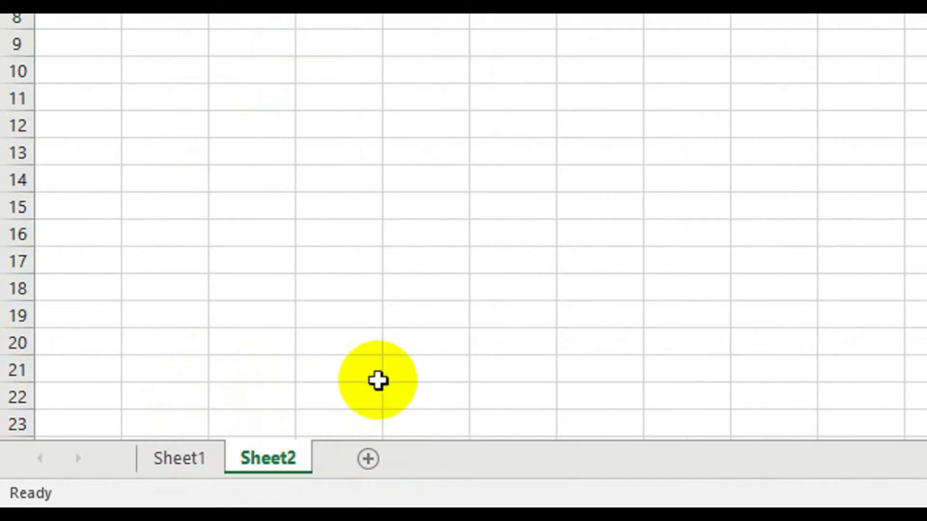
key(ctrl+Page_Up)
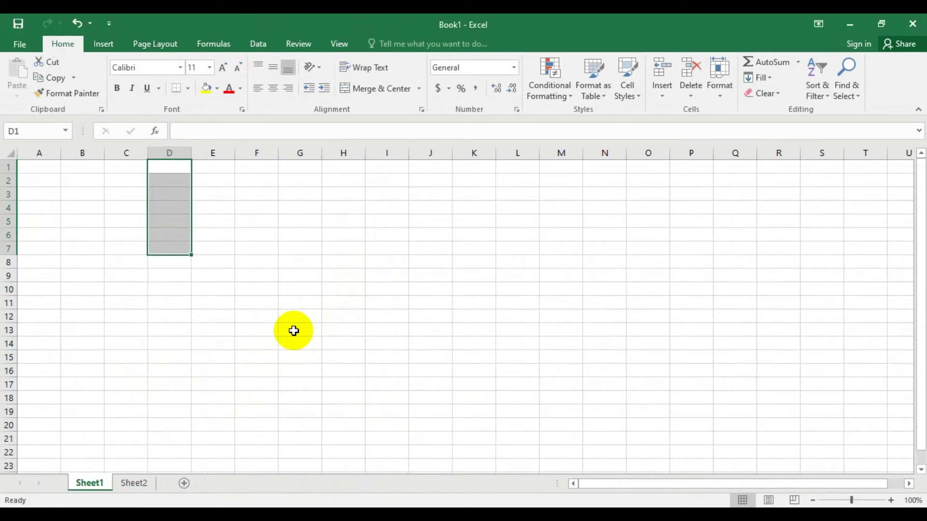
click(713, 85)
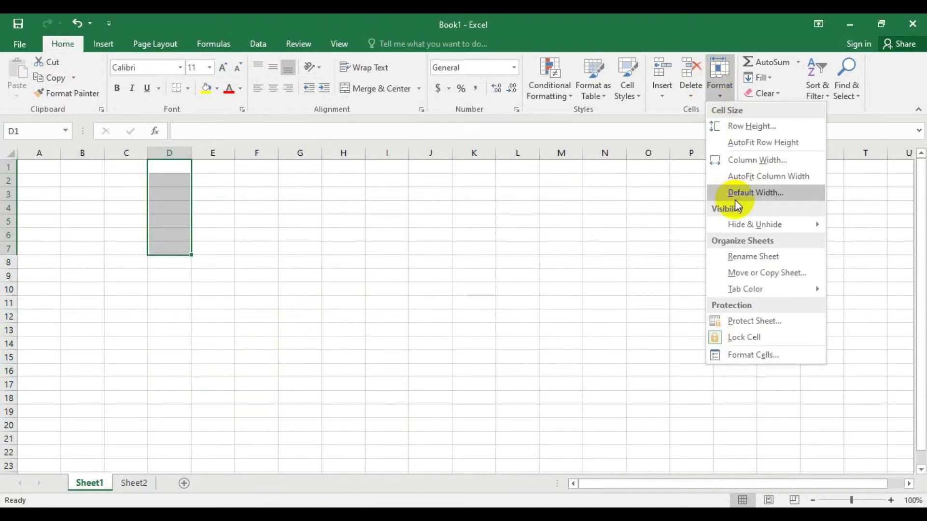
mouse_move(755, 225)
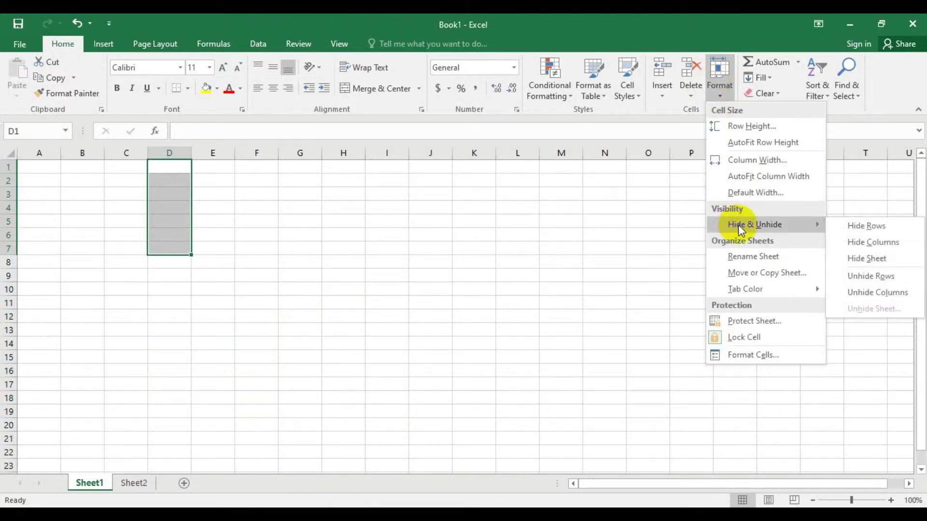
click(852, 256)
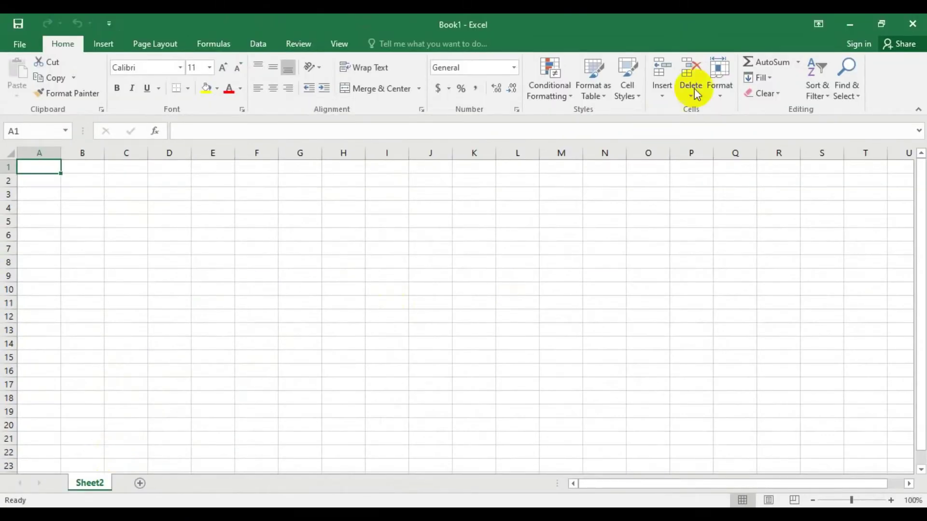
- Unhide Sheet1 from the list of hidden sheets
click(717, 83)
mouse_move(755, 224)
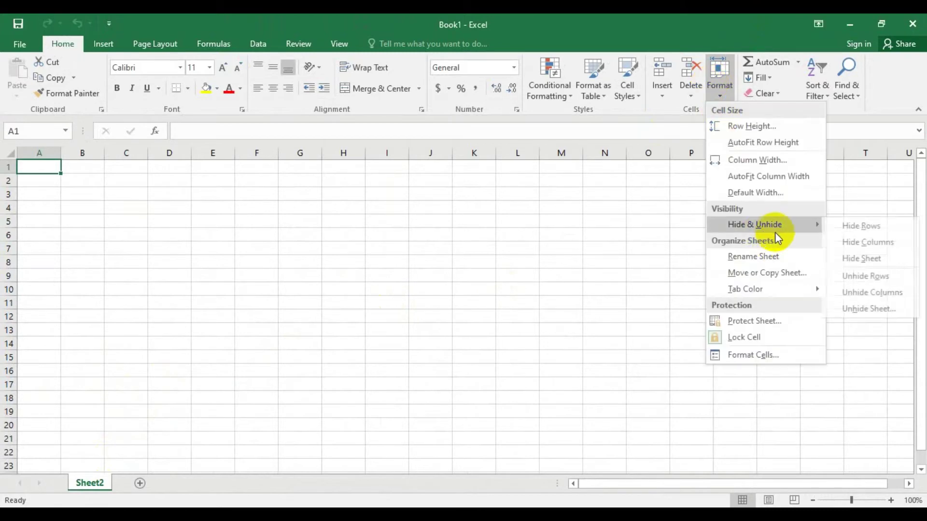
click(867, 309)
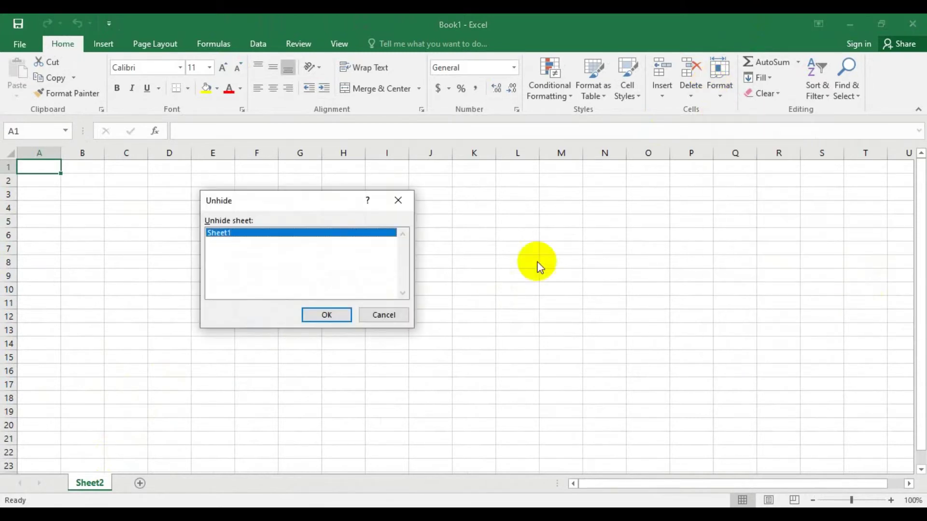
click(326, 314)
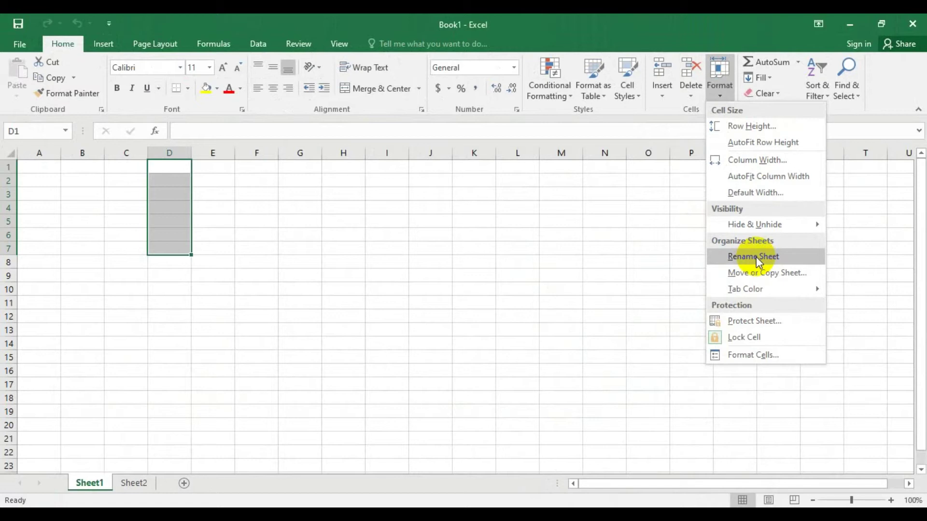
- Rename the Sheet1 tab to 'result', then reconfirm the name through the tab's Rename option
click(85, 481)
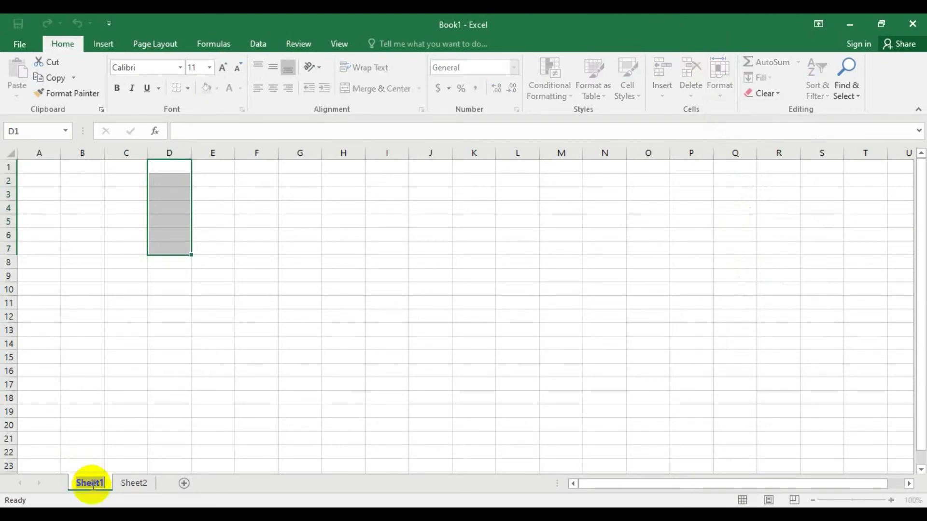
double_click(85, 480)
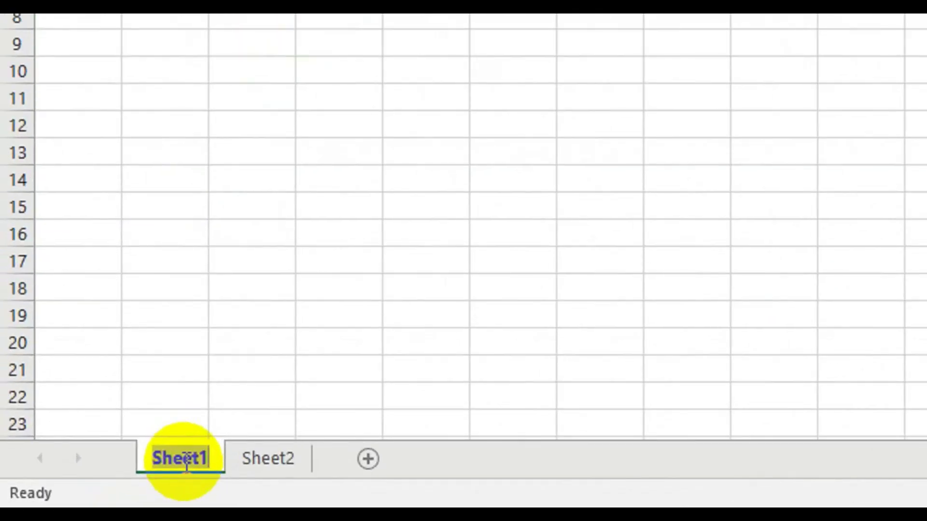
text(resul)
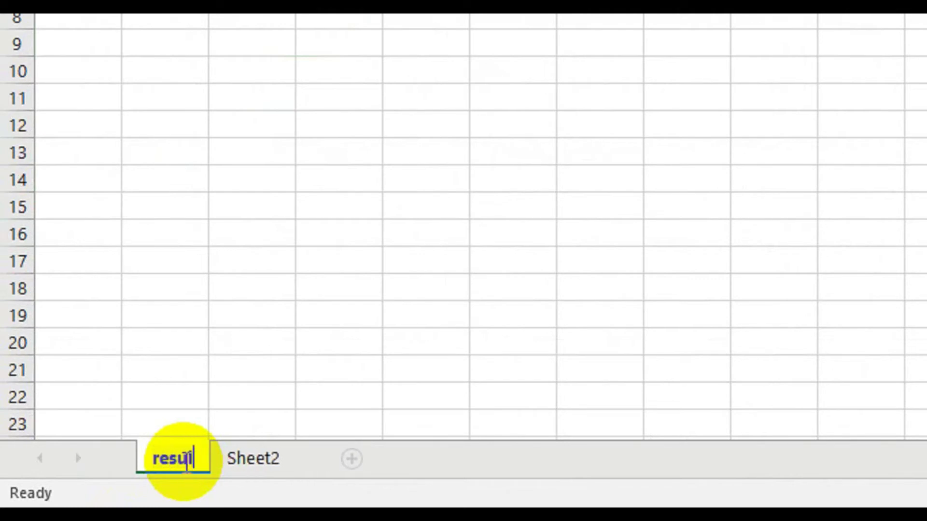
text(t)
key(Return)
click(395, 369)
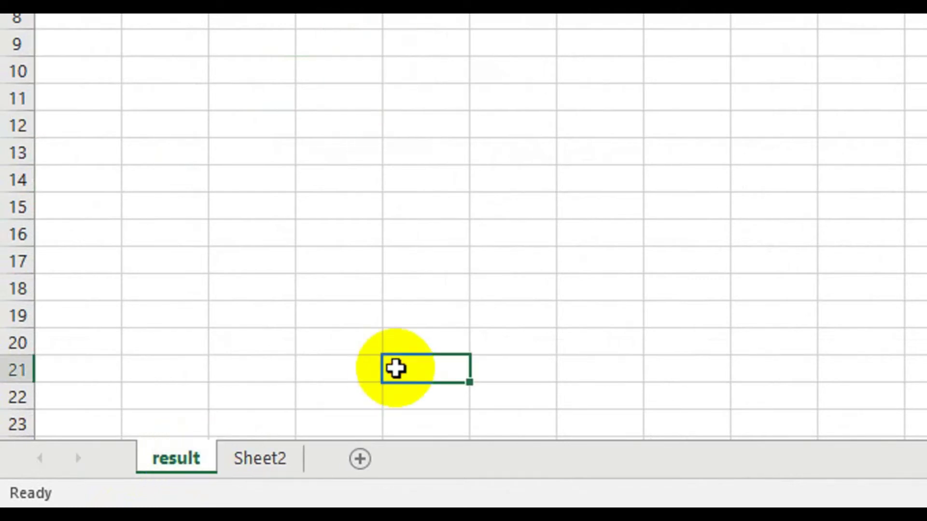
right_click(188, 459)
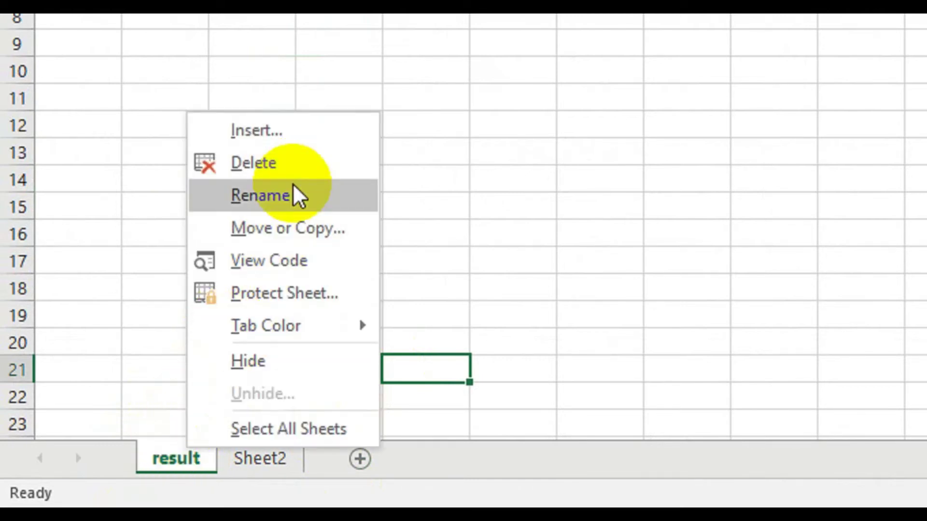
click(285, 195)
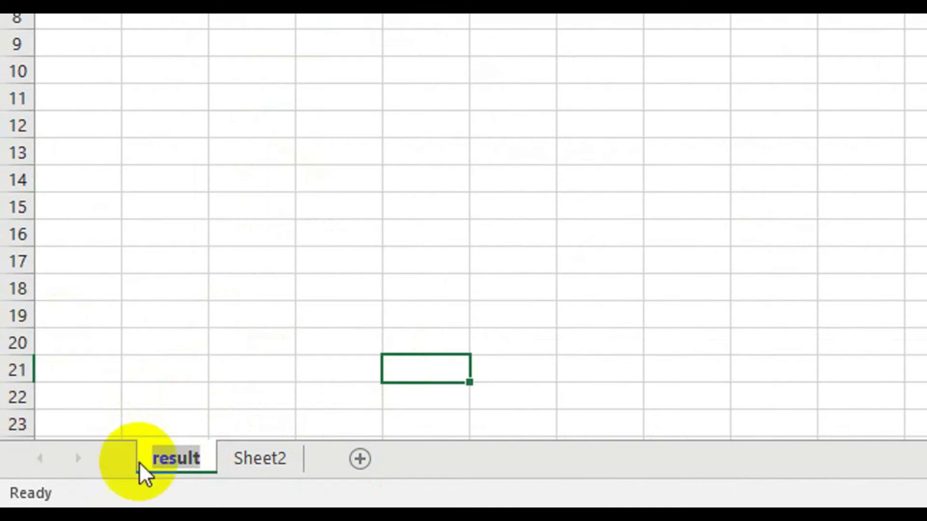
key(Return)
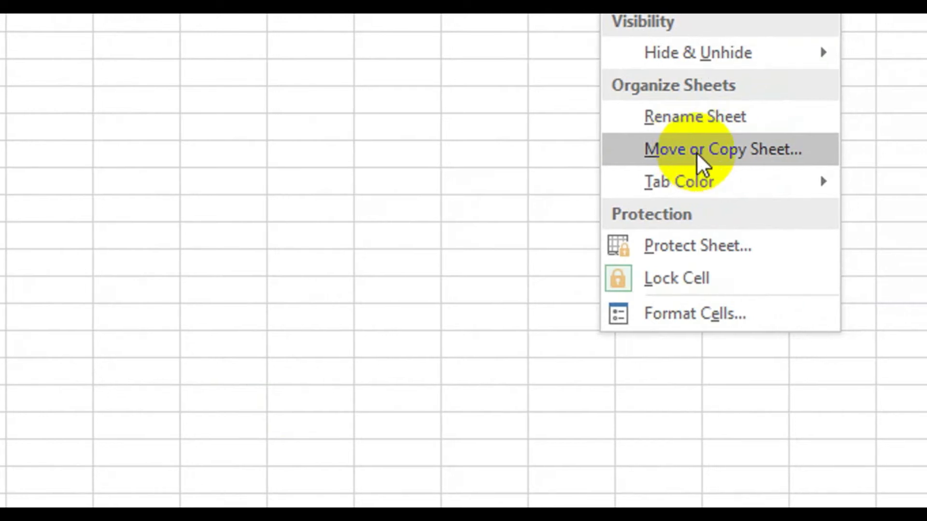
- Copy the current sheet to (new book) with 'Create a copy' ticked, keeping the original
click(696, 151)
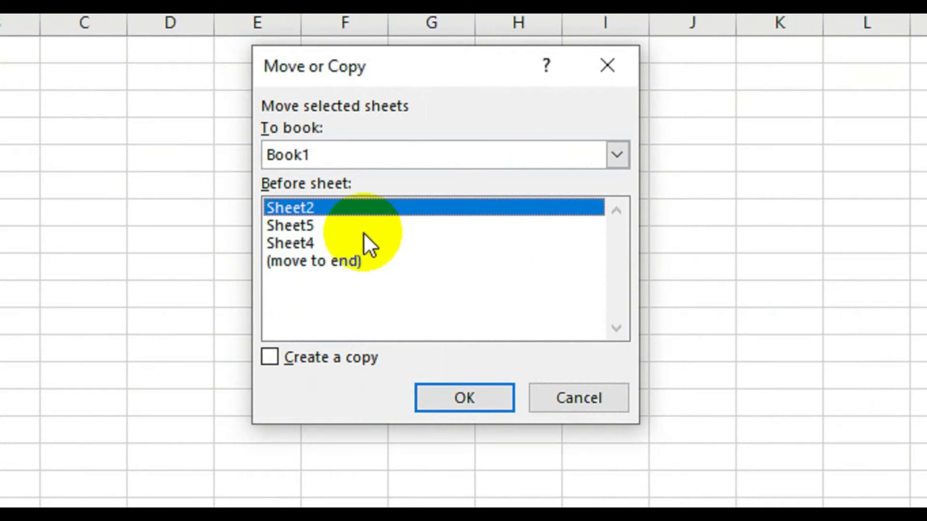
click(349, 228)
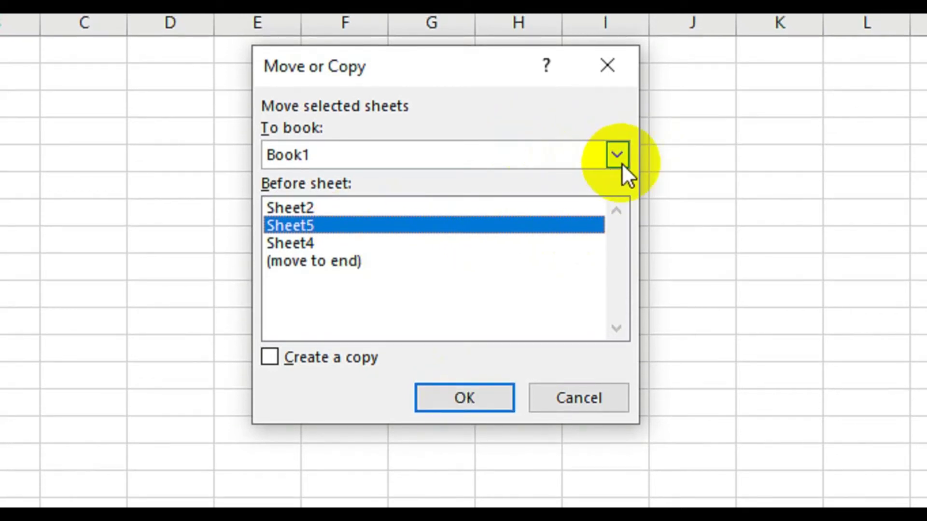
click(618, 157)
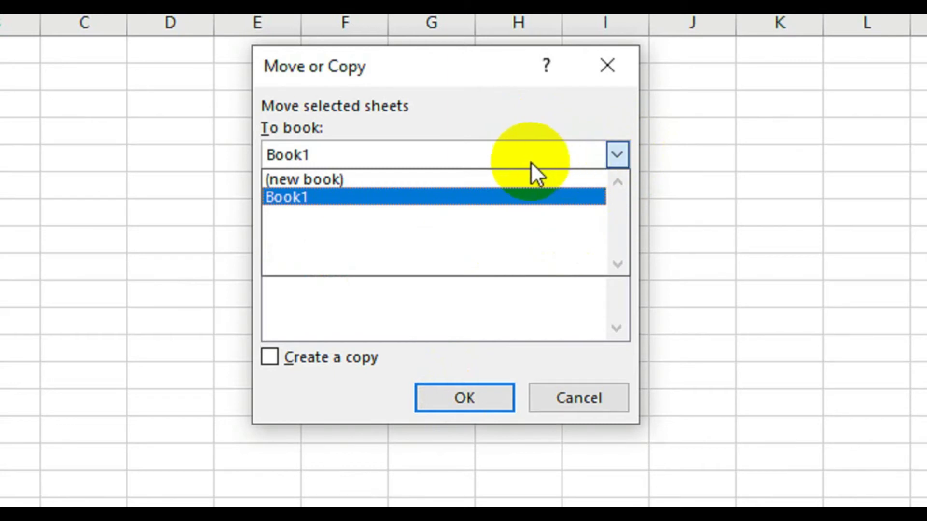
click(515, 179)
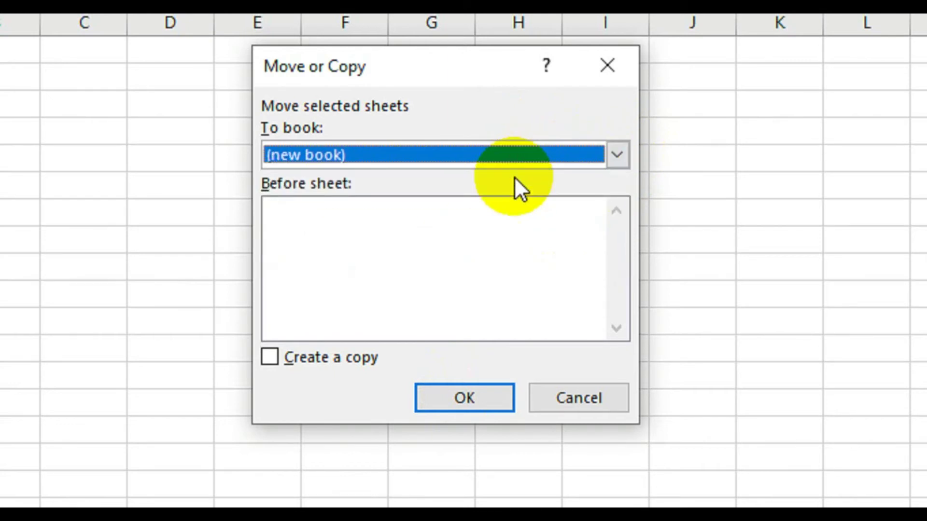
click(351, 353)
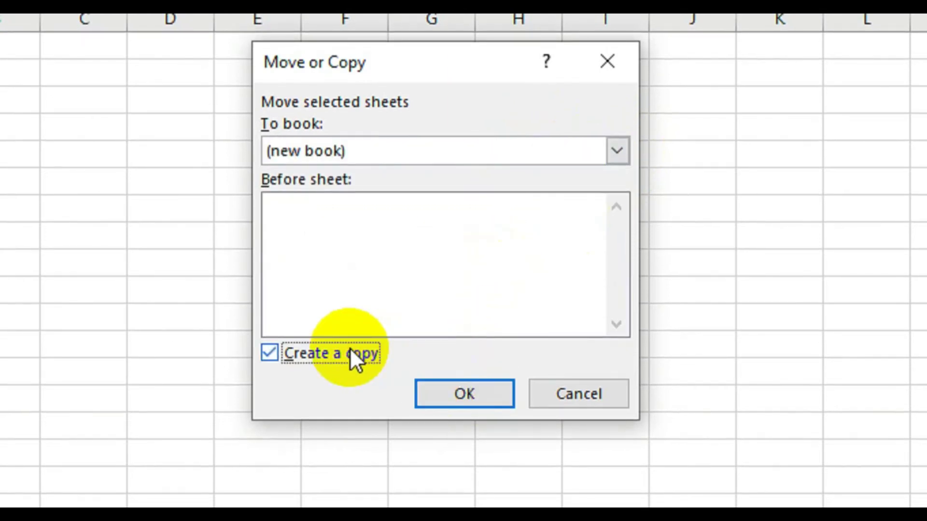
click(439, 384)
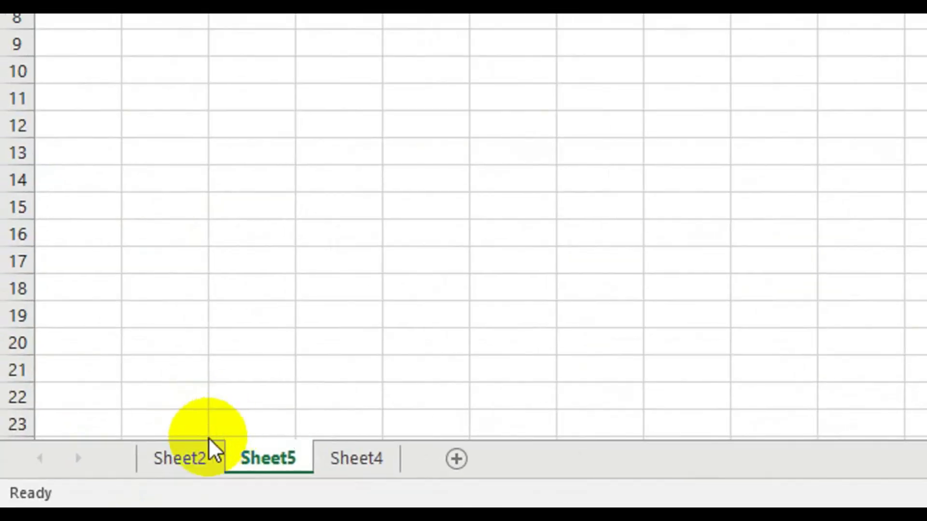
- Click through Sheet2, Sheet5 and Sheet4, then group Sheet5 with Sheet4
click(180, 458)
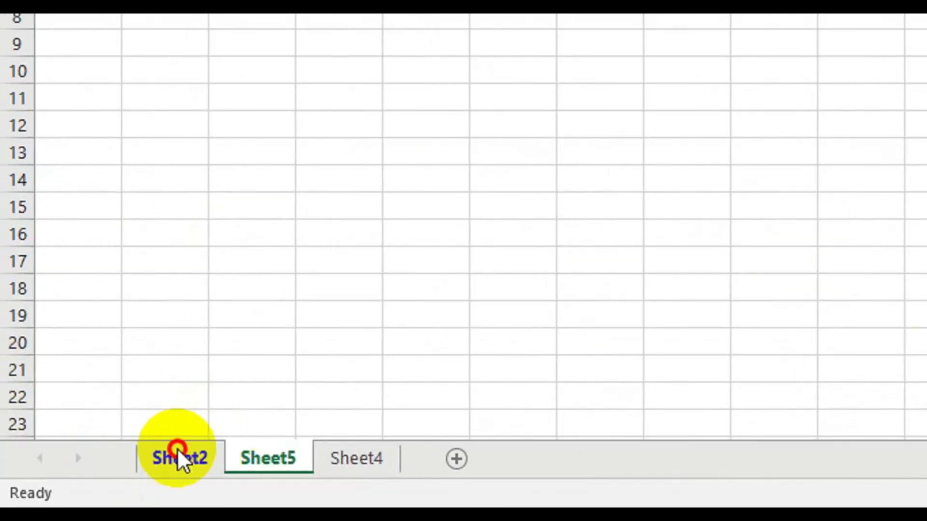
click(269, 459)
click(360, 461)
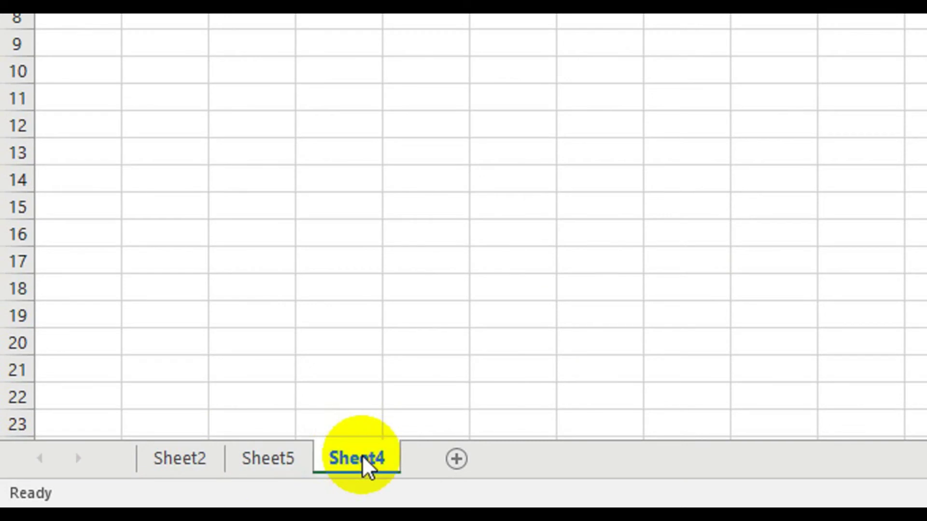
ctrl+click(303, 458)
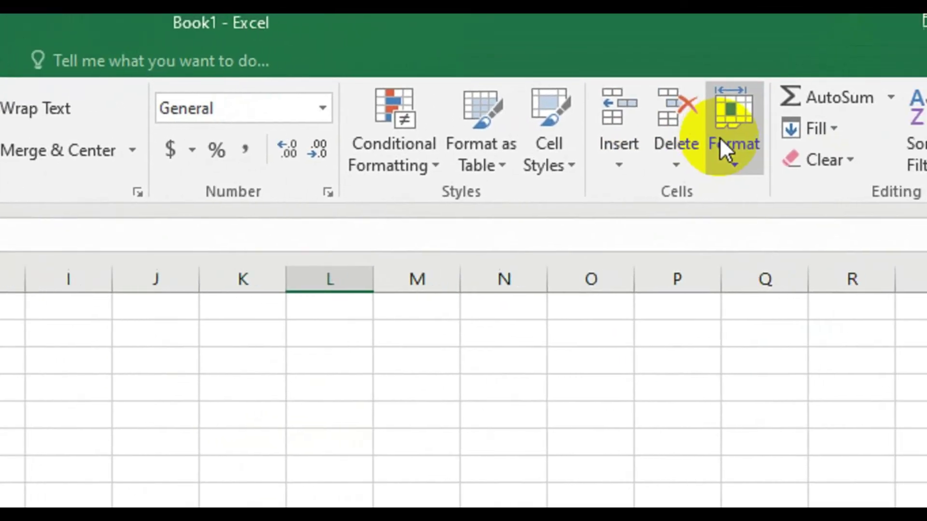
- Colour the Sheet4 tab red and the Sheet5 tab green
click(700, 140)
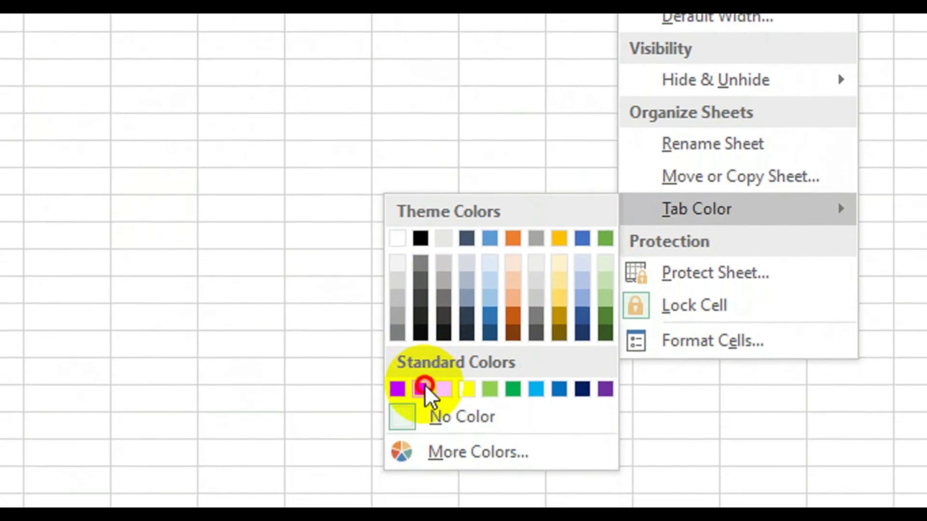
click(421, 401)
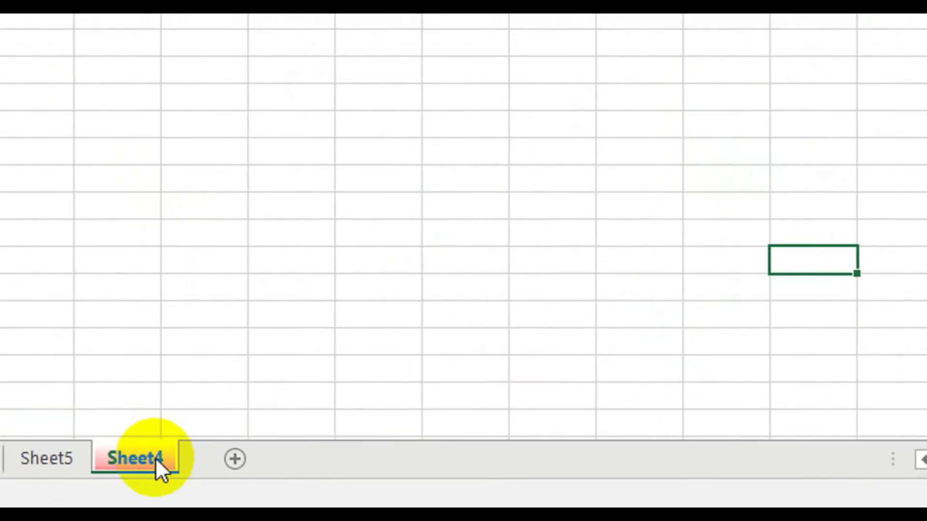
click(231, 456)
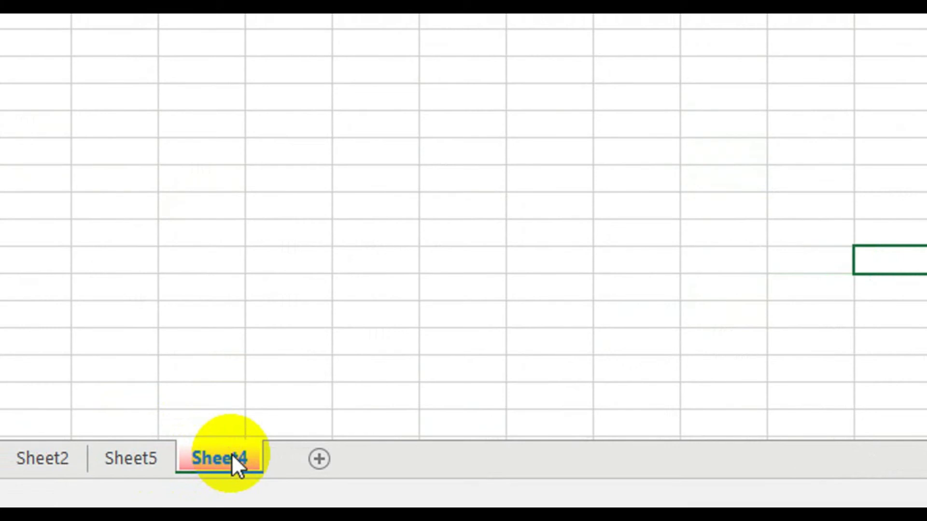
click(131, 459)
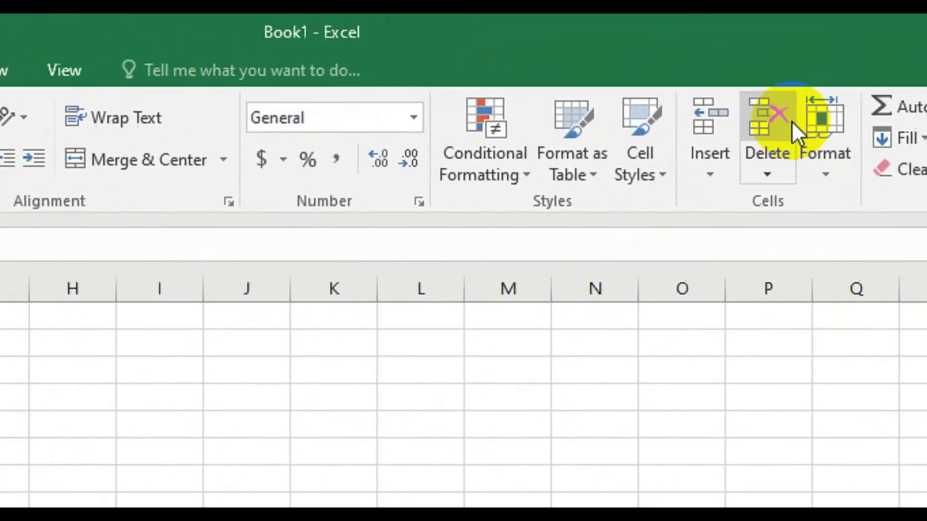
click(736, 127)
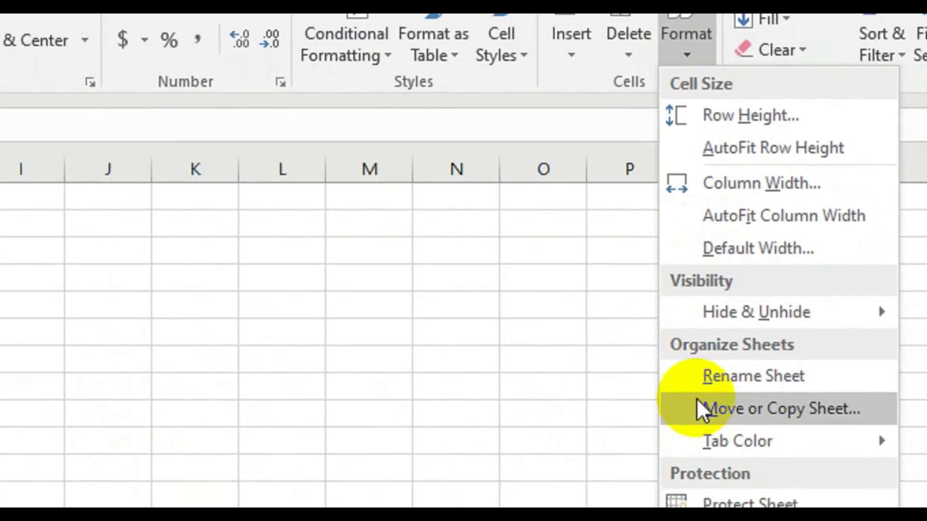
mouse_move(737, 349)
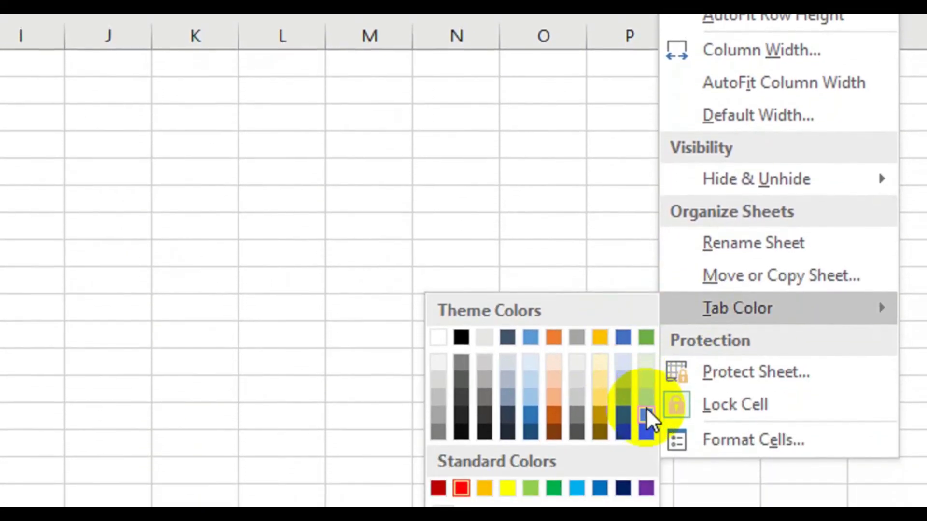
click(647, 414)
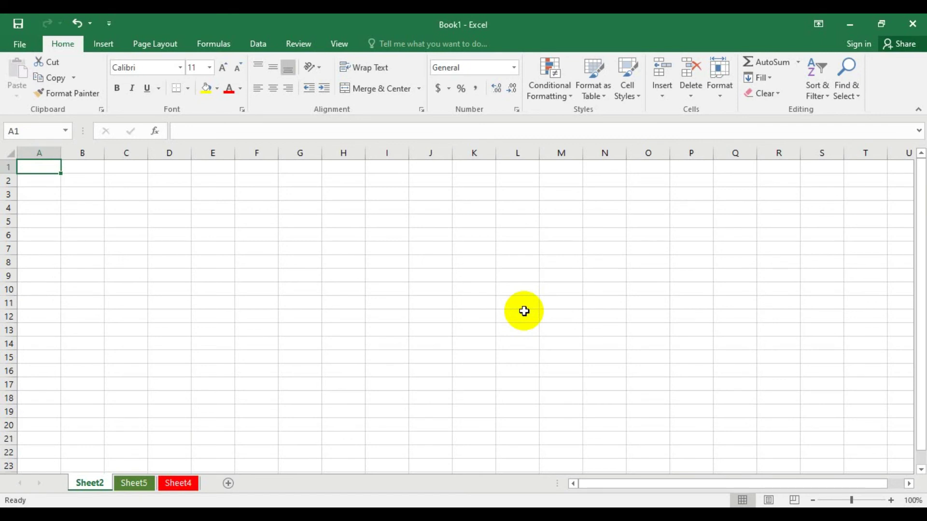
- Switch to Sheet5 after closing the sheet Format options unused
click(718, 76)
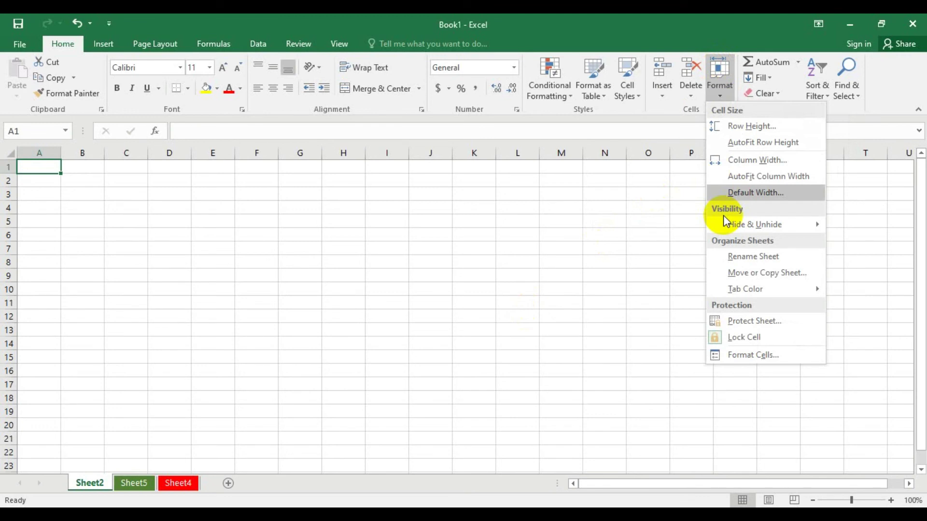
click(97, 484)
click(134, 483)
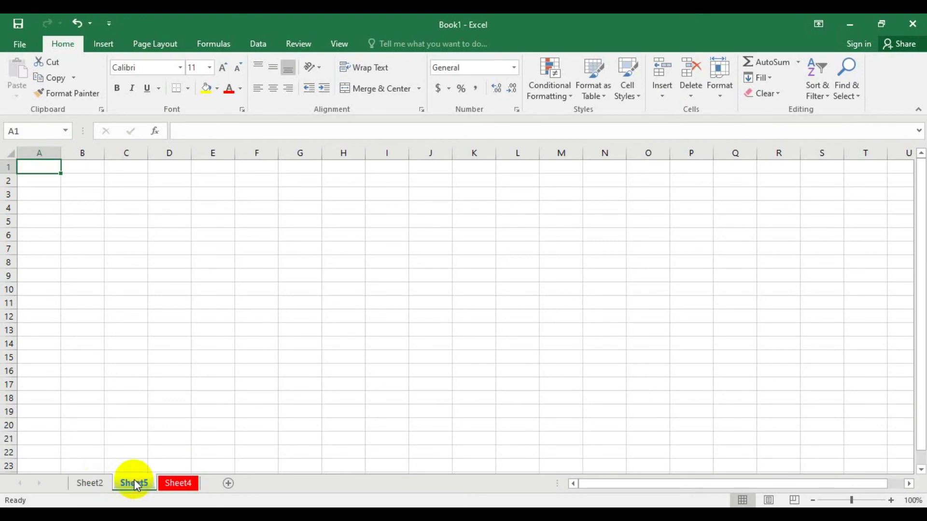
- Protect Sheet5 with a password, re-entering it to confirm
click(715, 89)
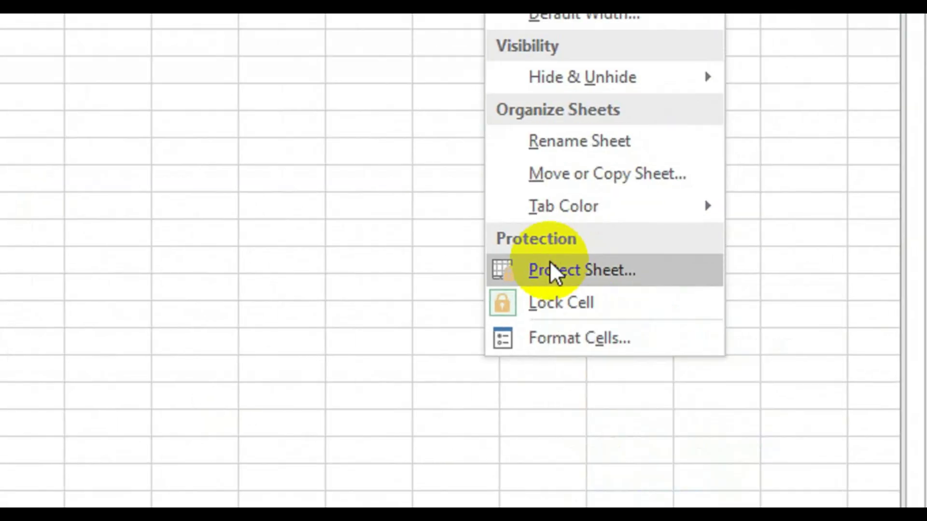
click(550, 266)
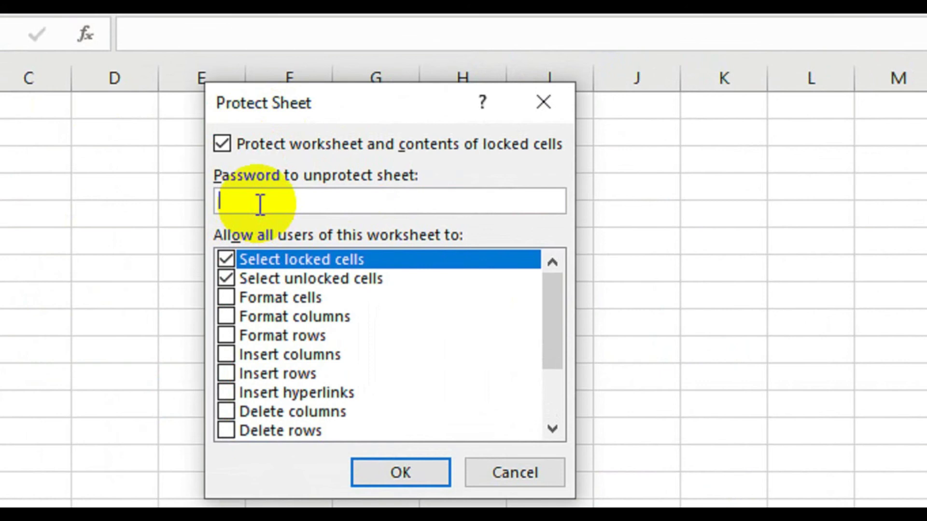
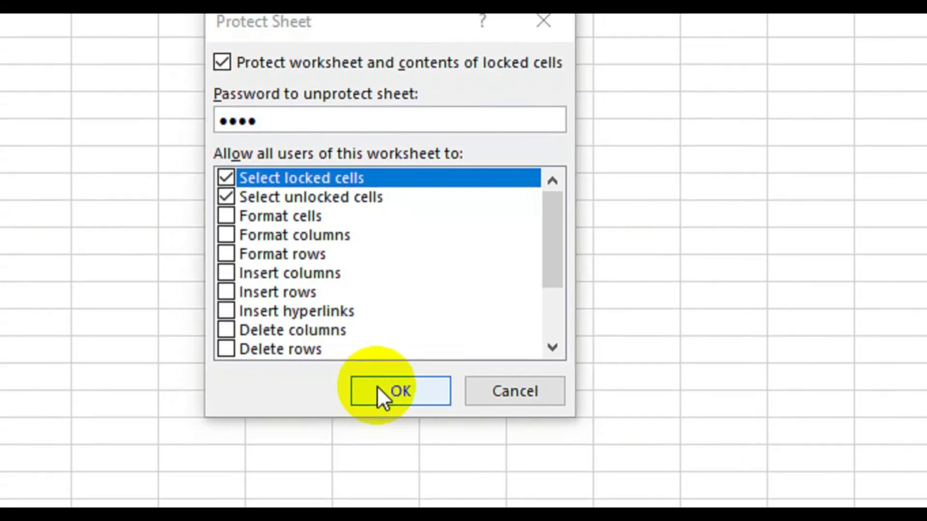
click(381, 474)
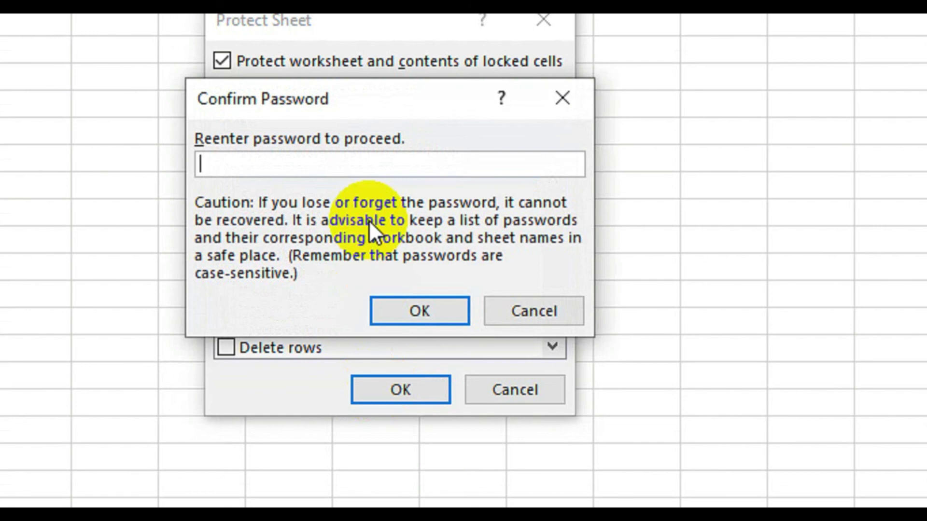
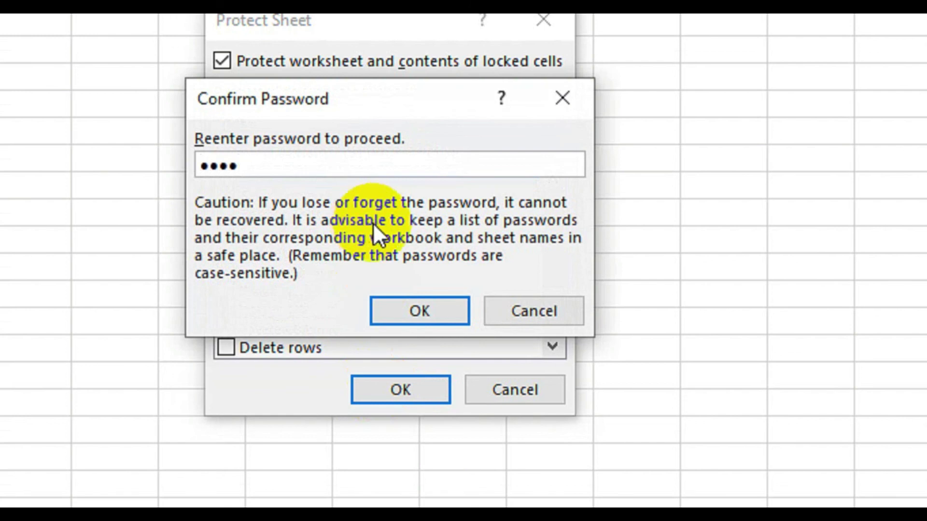
click(415, 313)
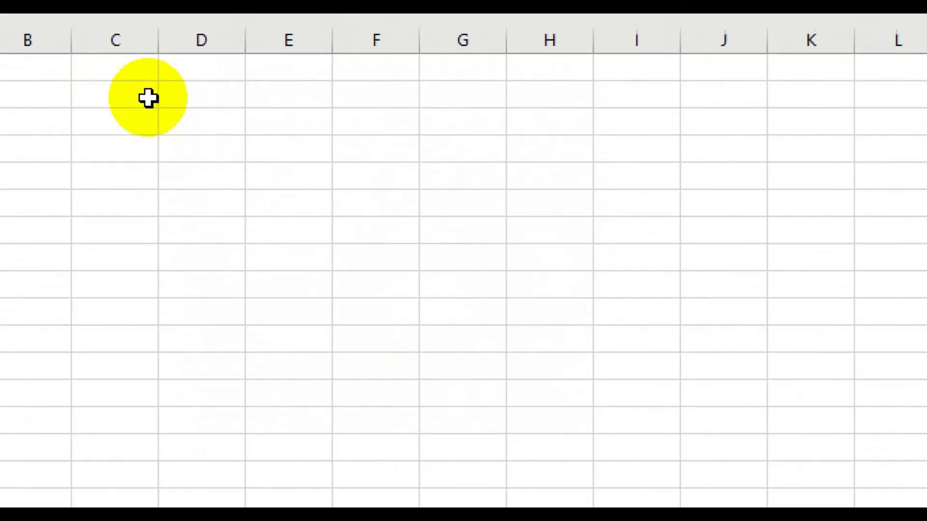
- Try editing cell C2 to see the protected-sheet warning, then dismiss it
click(148, 98)
double_click(148, 99)
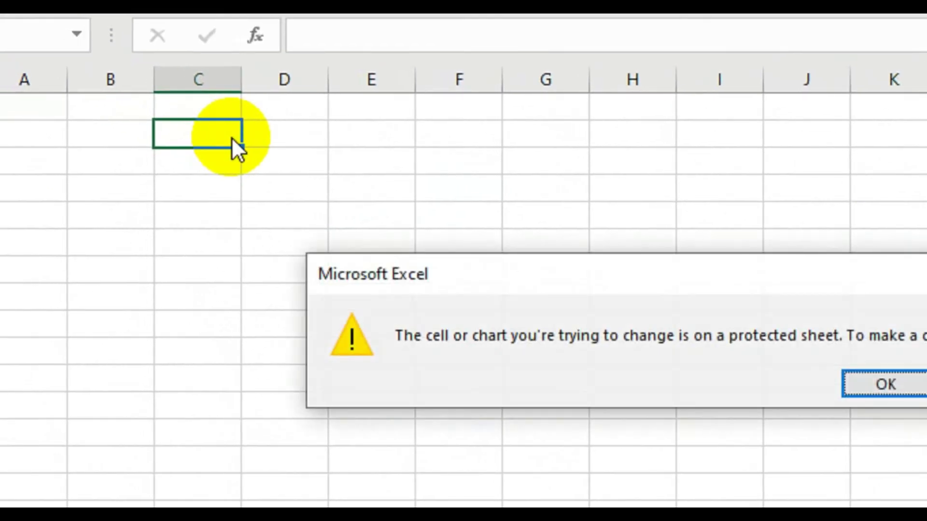
click(675, 379)
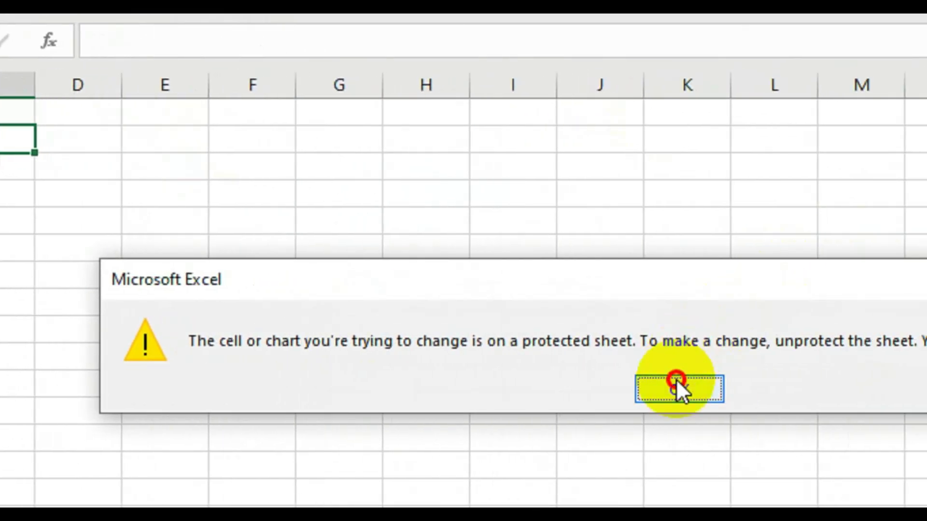
key(Tab)
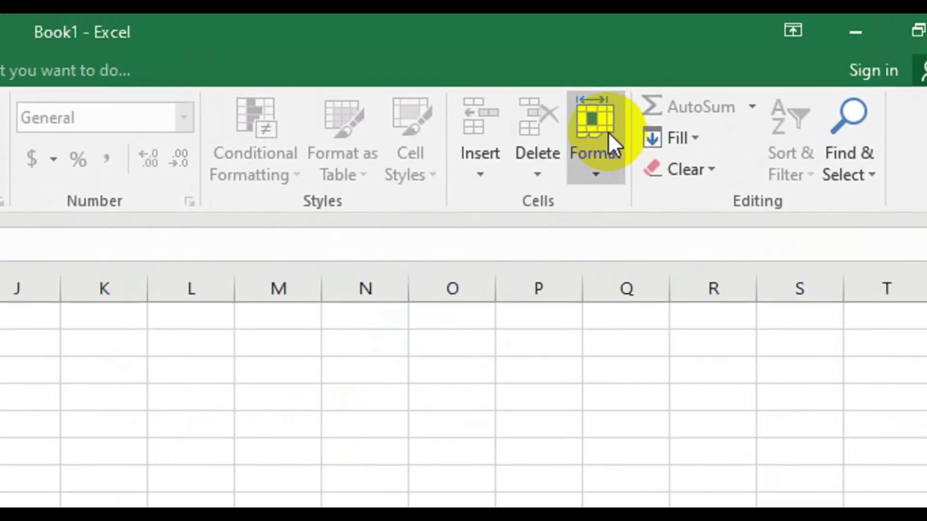
- Unprotect Sheet5 by entering its password
click(608, 115)
mouse_move(646, 336)
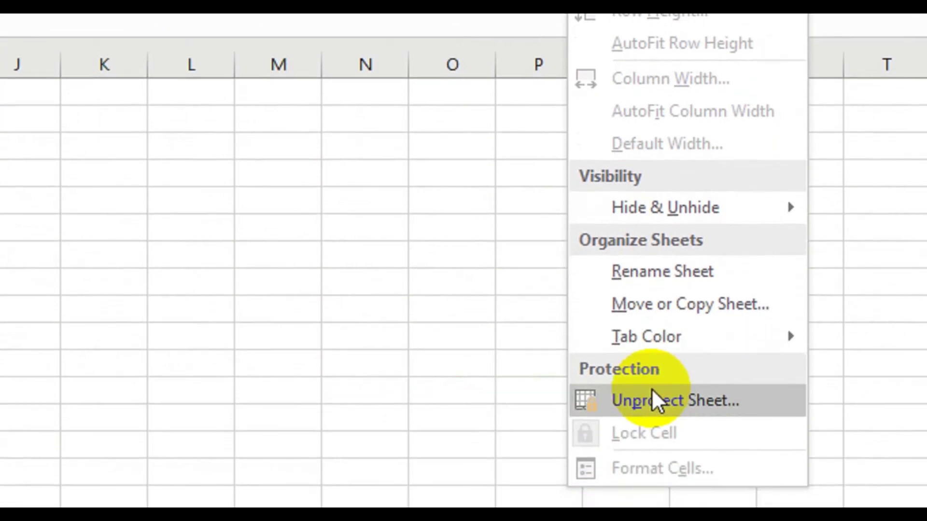
click(652, 387)
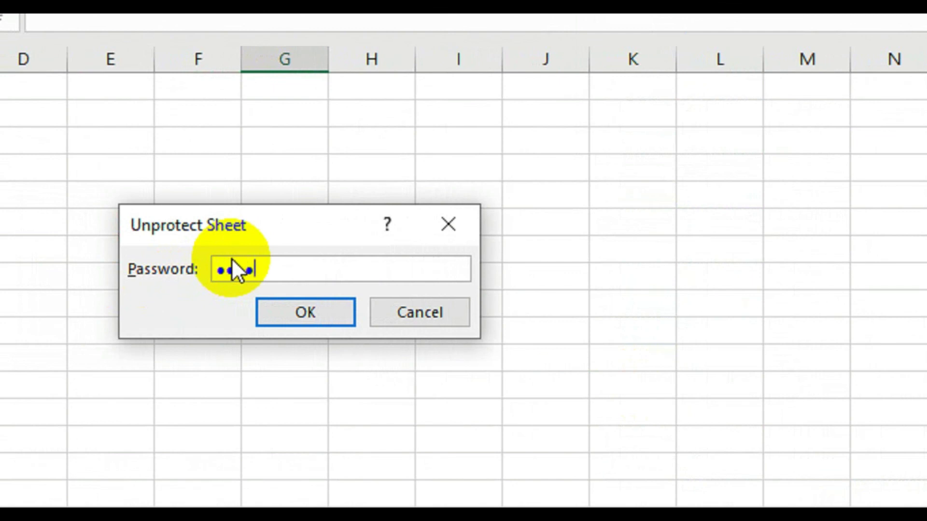
click(297, 304)
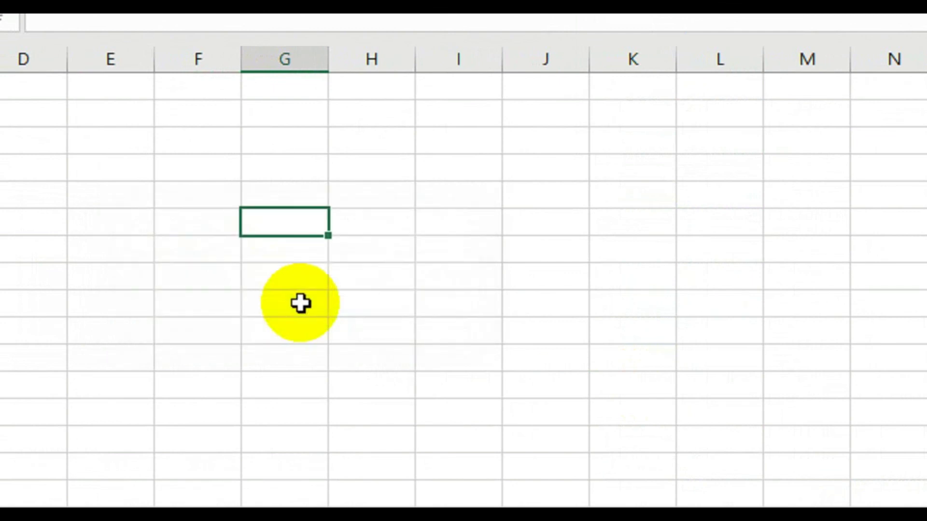
- Enter 473, 56 and 343 into cells I8 to I10
click(451, 282)
text(473)
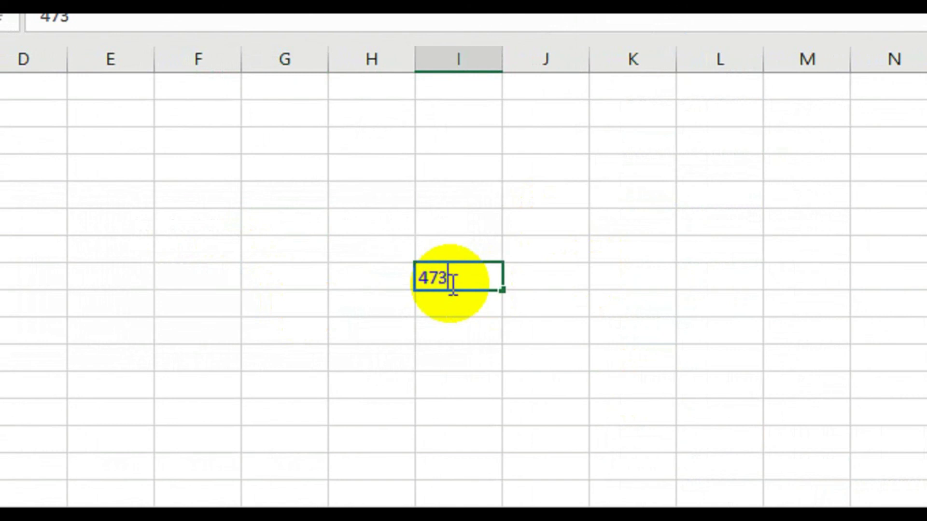
key(Return)
text(56)
key(Return)
text(343)
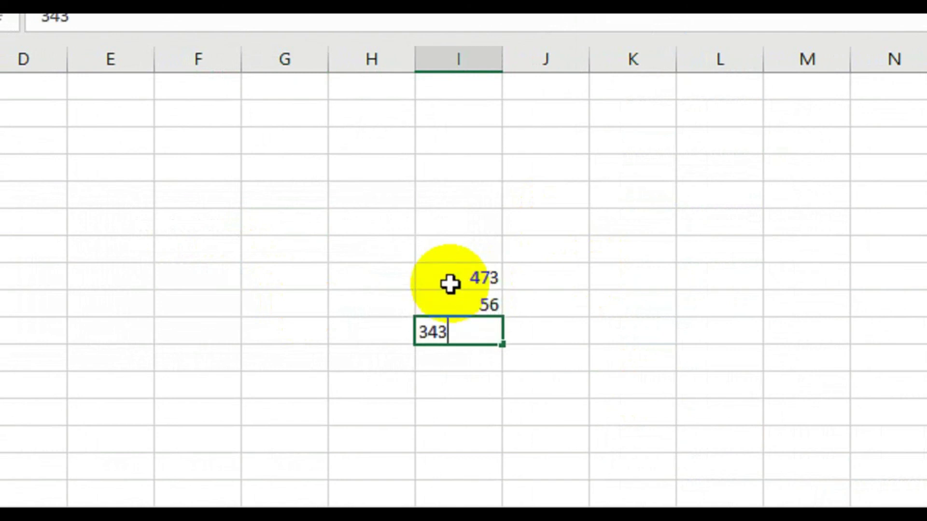
key(Return)
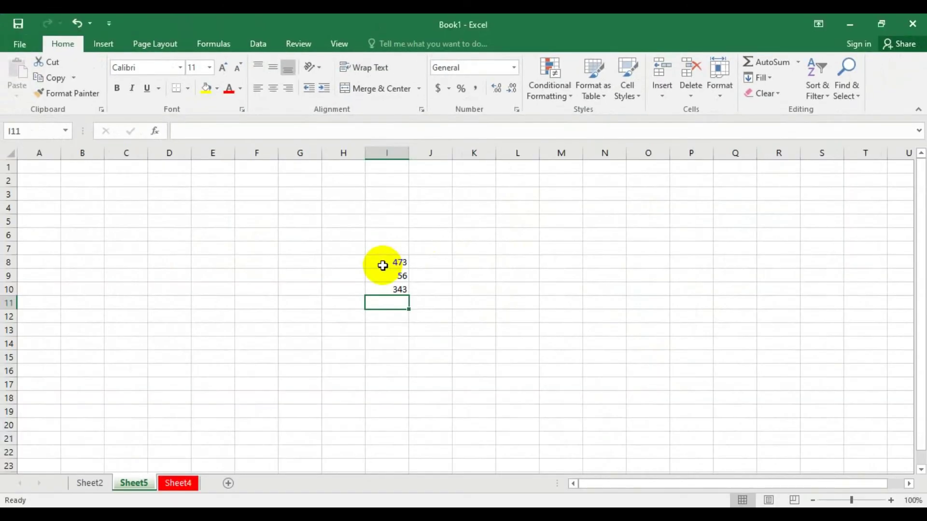